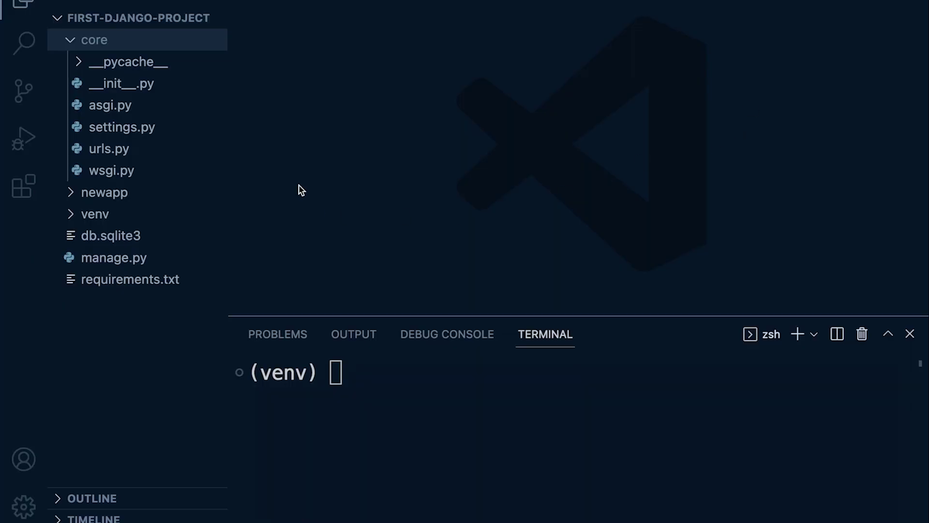
Open core urls.py and highlight the 'admin/' route string in its urlpatterns list
click(103, 151)
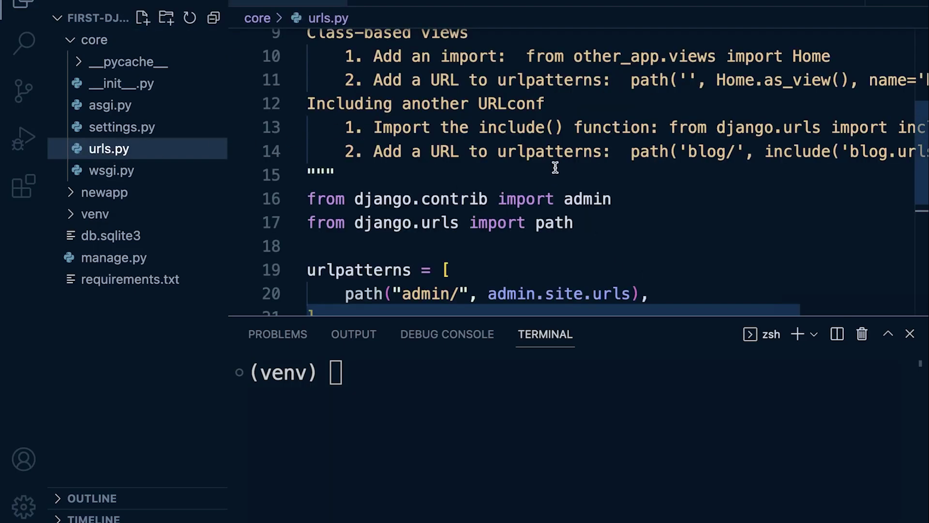
scroll(551, 168, down, 2)
drag(404, 195, 460, 194)
click(453, 234)
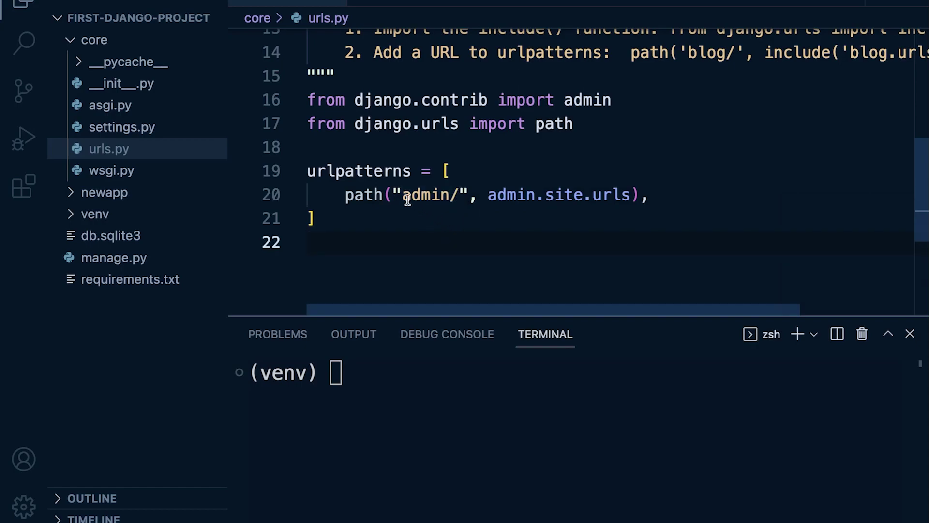
drag(404, 194, 463, 194)
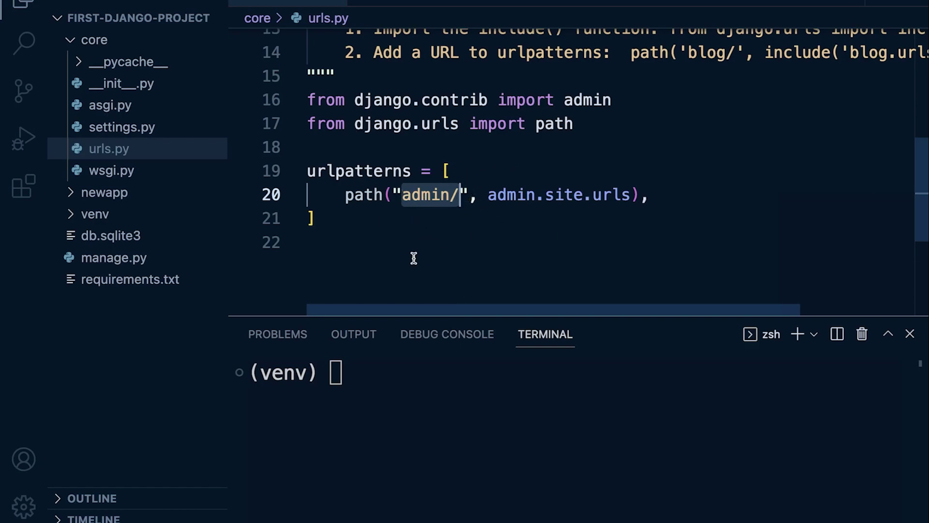
click(386, 364)
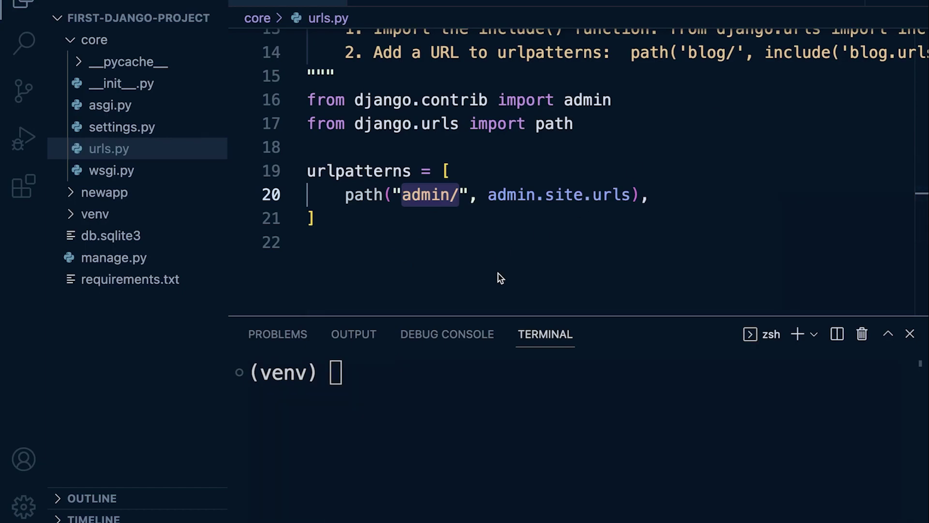
text(py)
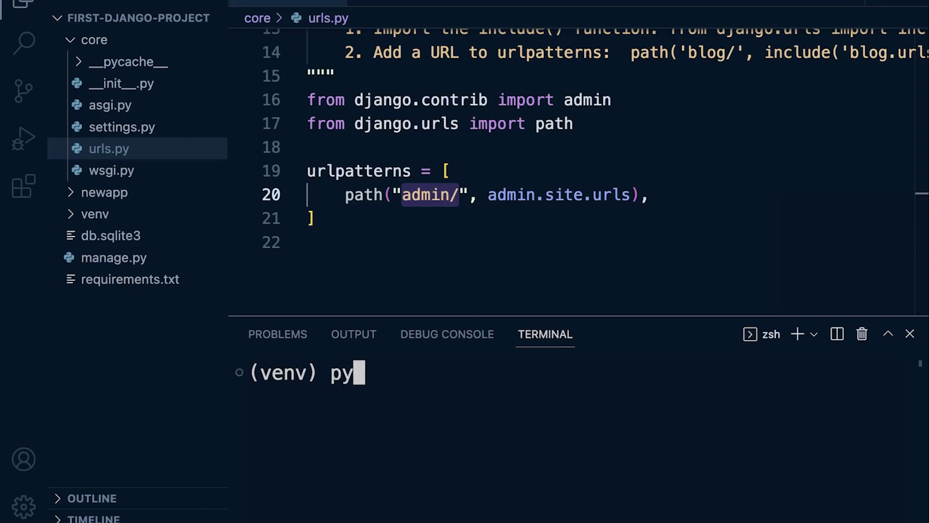
Apply the project's migrations with ./manage.py migrate in the terminal
key(BackSpace)
key(BackSpace)
text(./ma)
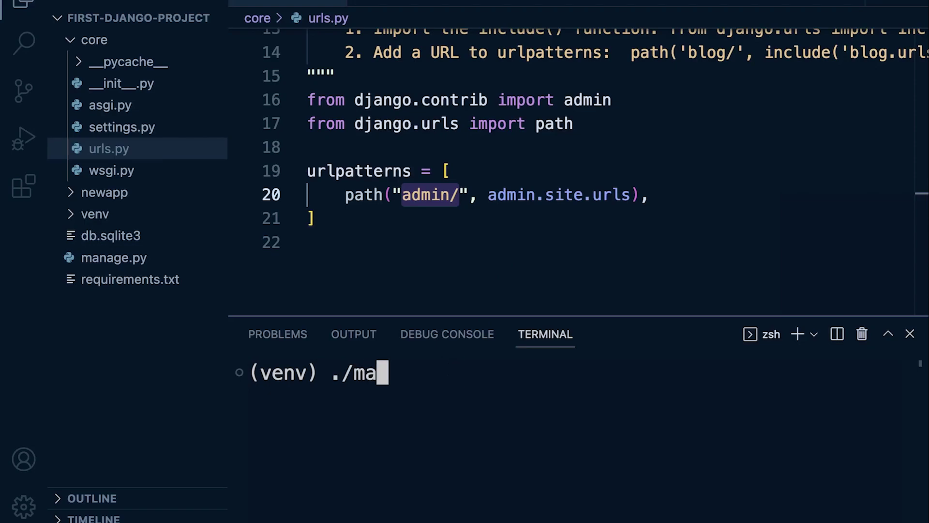
key(Tab)
text(migrate)
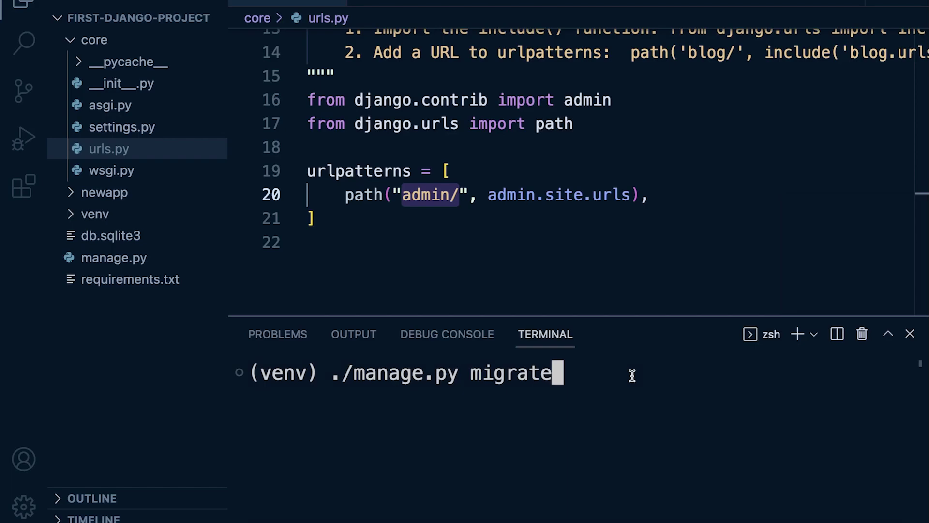
key(Return)
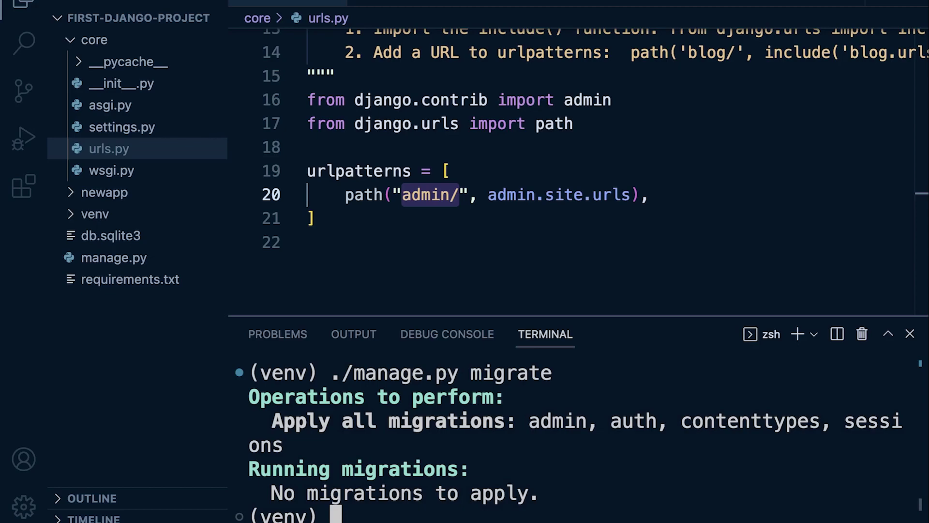
Clear the terminal and start the dev server with ./manage.py runserver
key(ctrl+l)
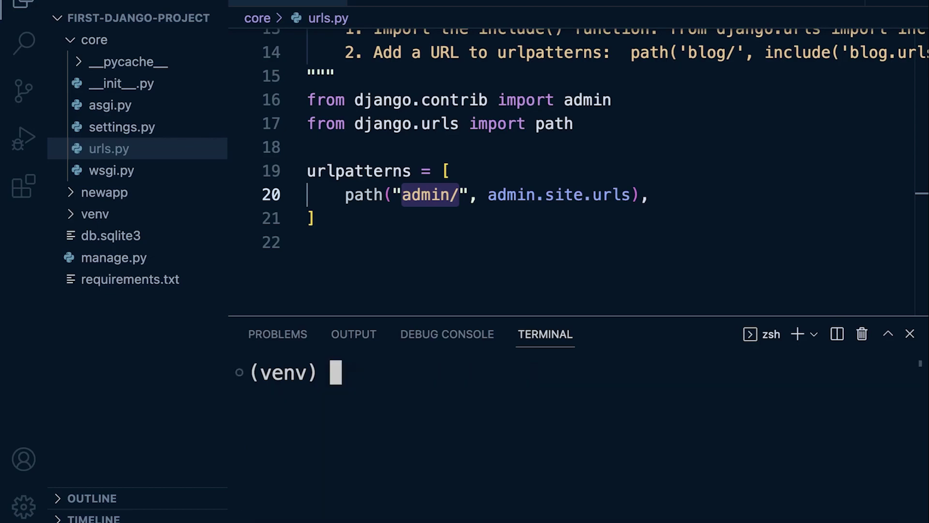
key(Up)
key(BackSpace)
key(BackSpace)
key(BackSpace)
text(runserver)
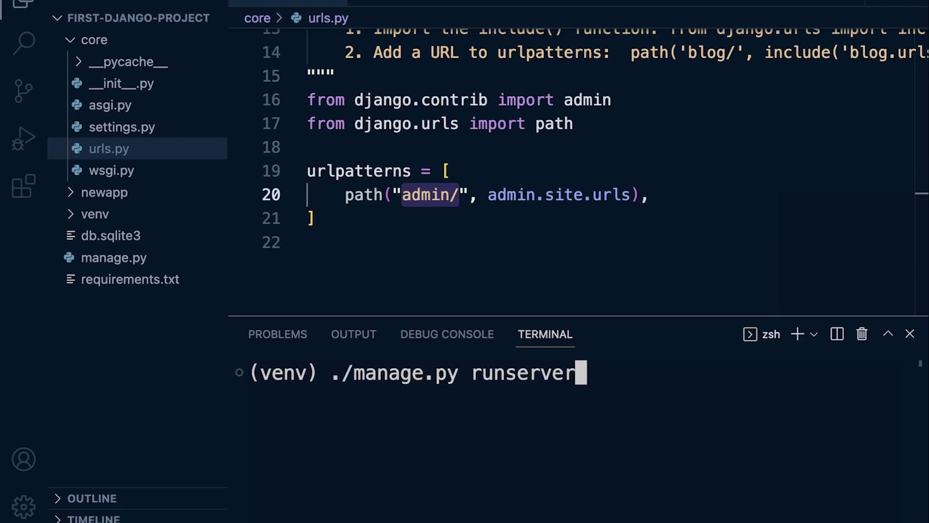
key(Return)
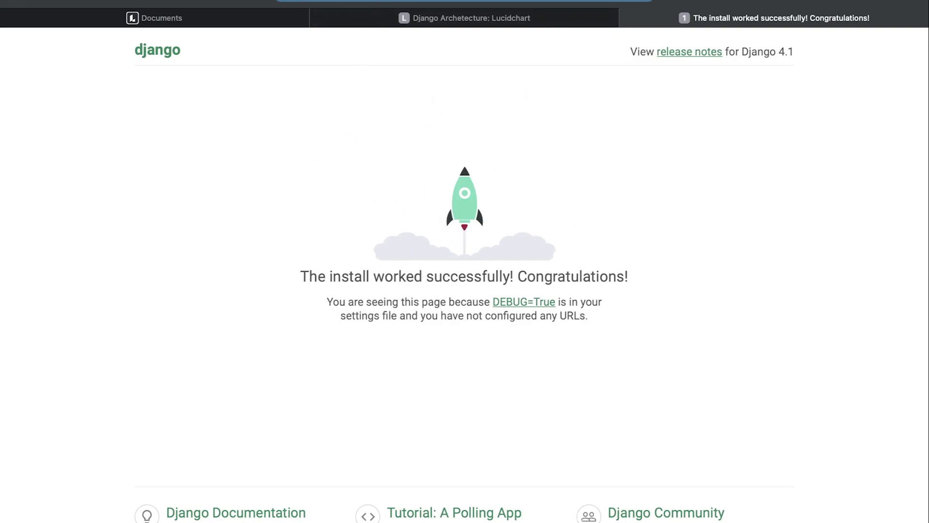
text(127)
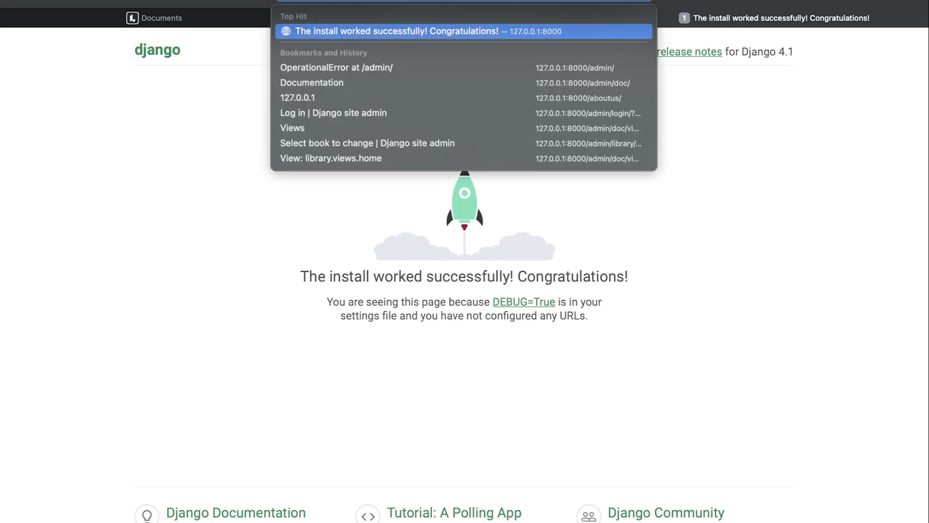
Load 127.0.0.1:8000, then 127.0.0.1:8000/admin/ to reach the Django admin login
key(Return)
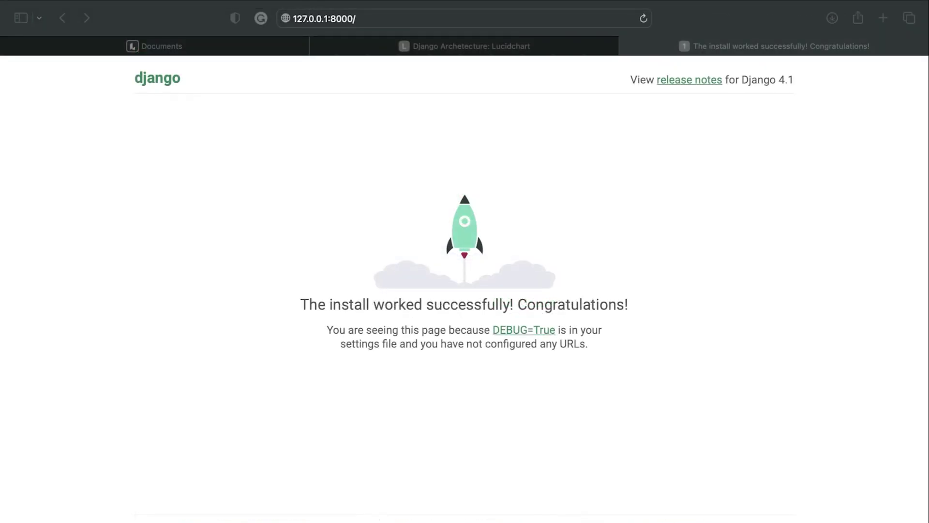
click(377, 16)
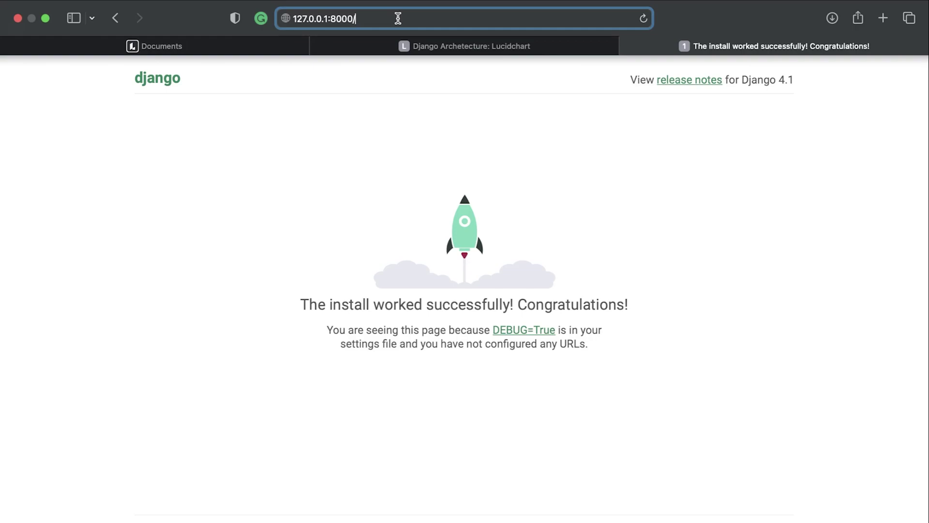
text(admin/)
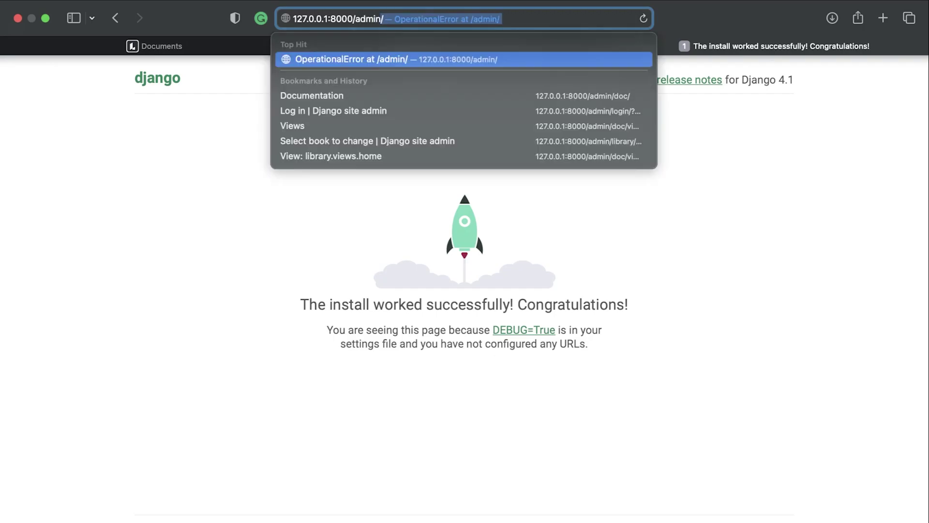
key(Return)
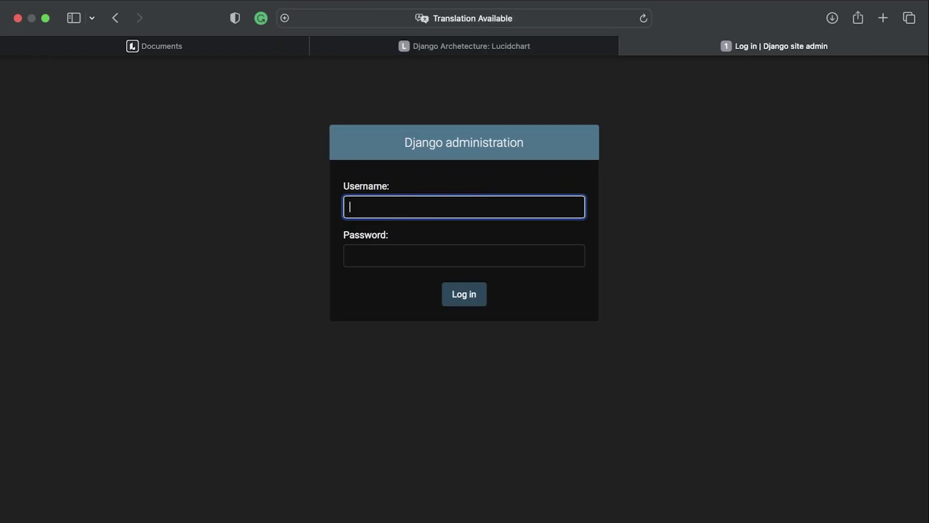
key(ctrl+Left)
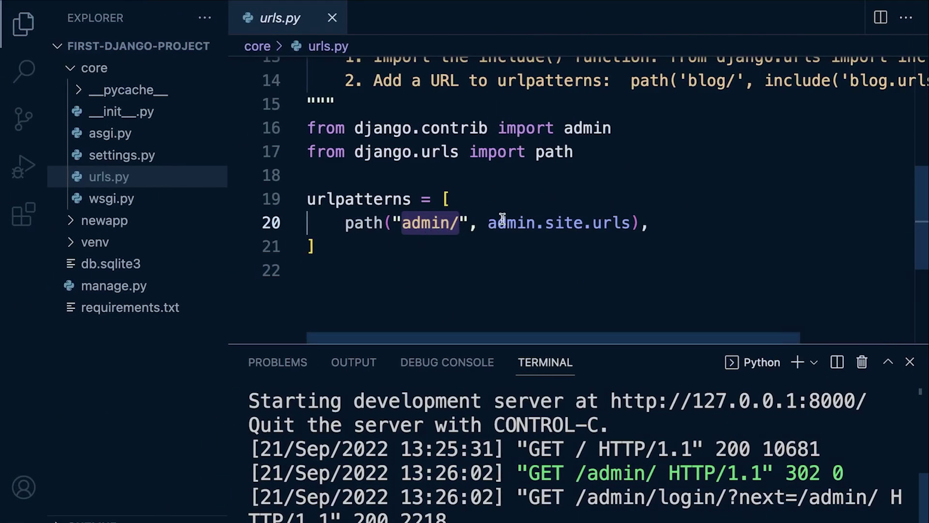
Delete 'admin/' from line 20's path() call, leaving an empty route string
drag(488, 224, 630, 222)
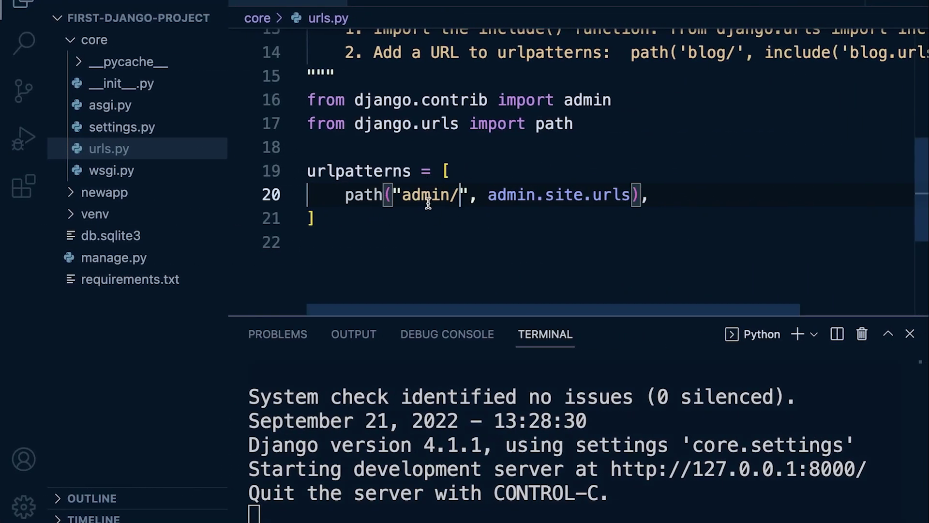
click(403, 195)
drag(402, 195, 459, 195)
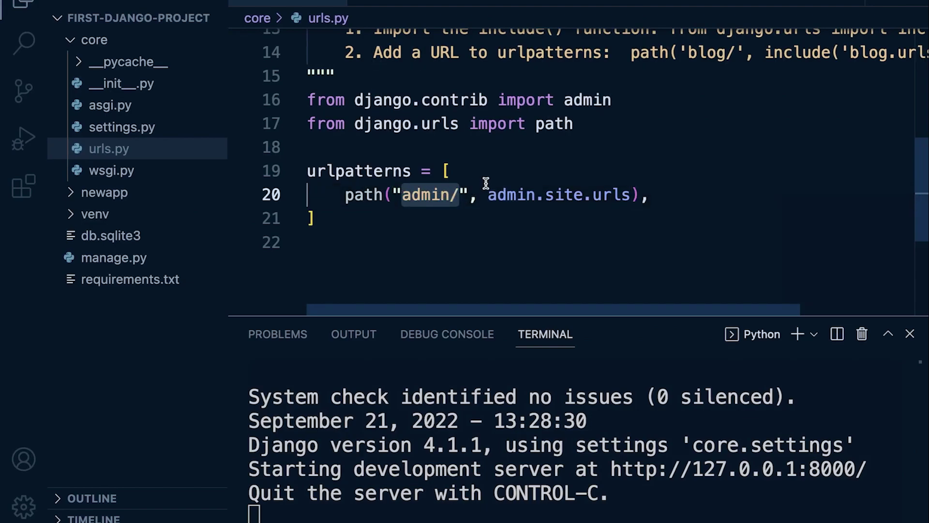
key(BackSpace)
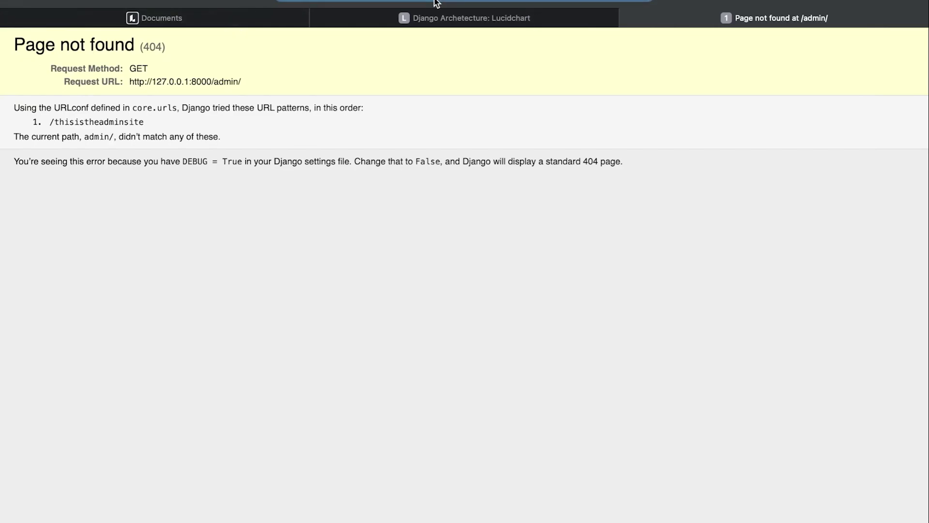
Reload the 404 page, then load 127.0.0.1:8000 to reach the admin login at root
key(Return)
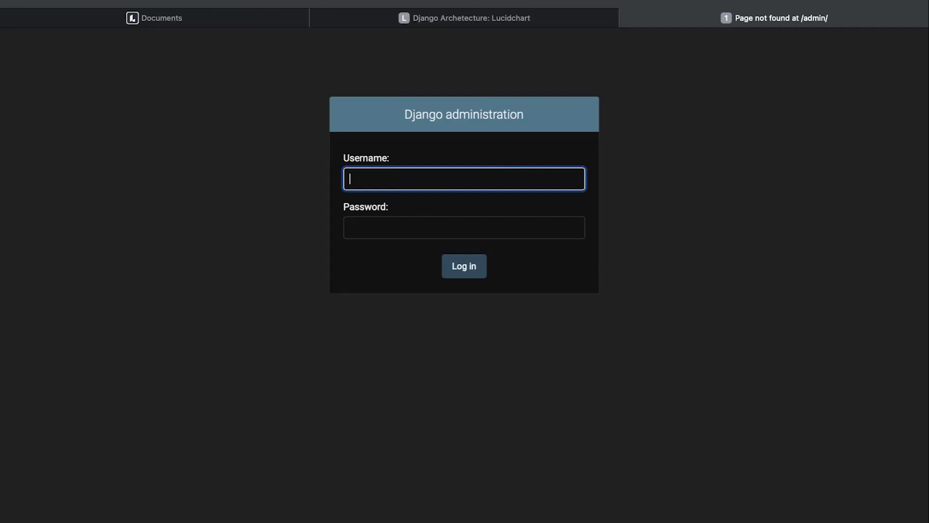
click(519, 2)
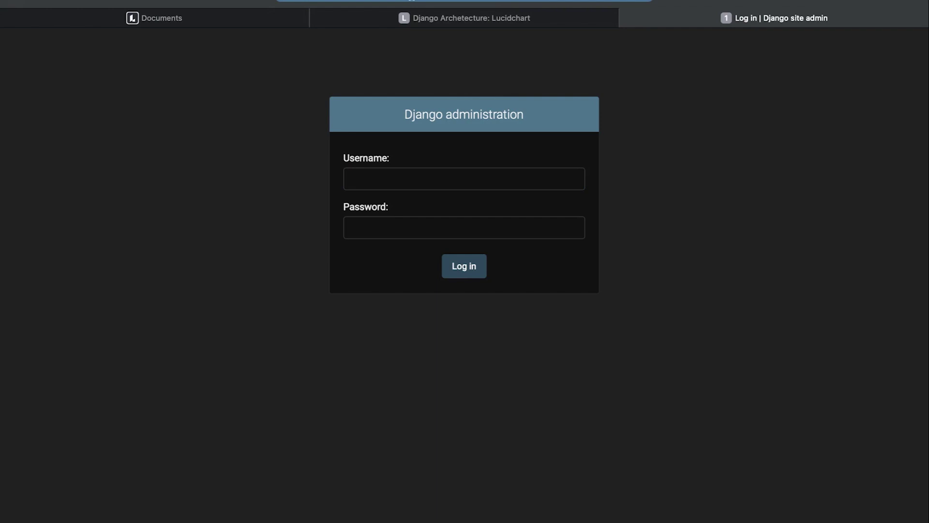
text(127.0.0.1:8000)
key(Return)
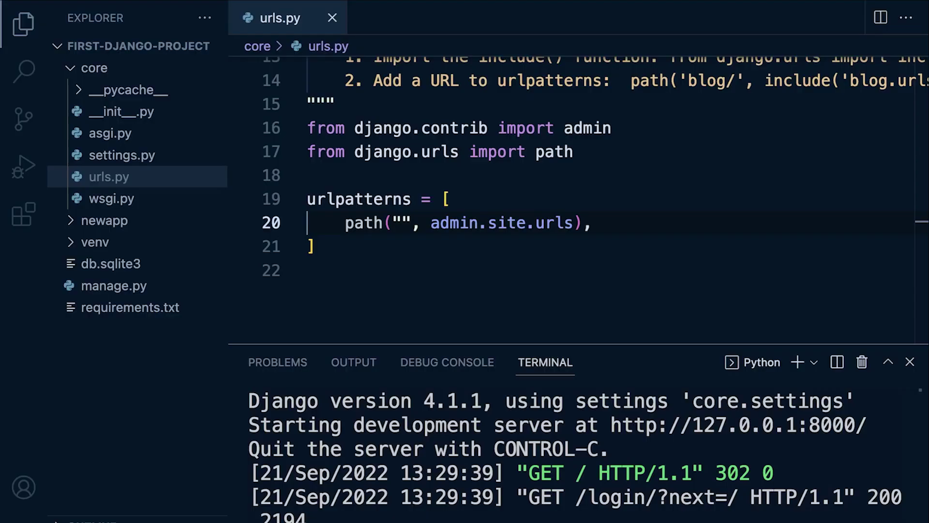
Enter 'adminsite/' into the empty route quotes on line 20
click(401, 223)
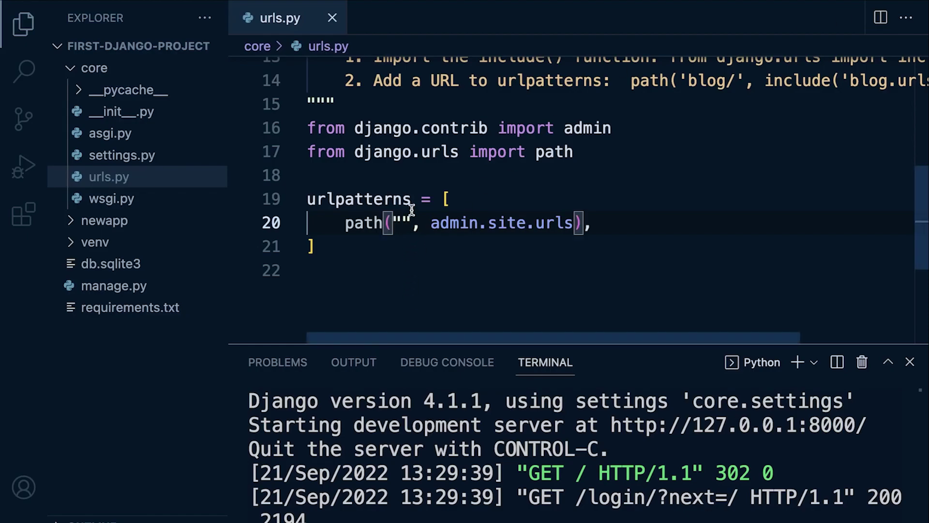
text(admins)
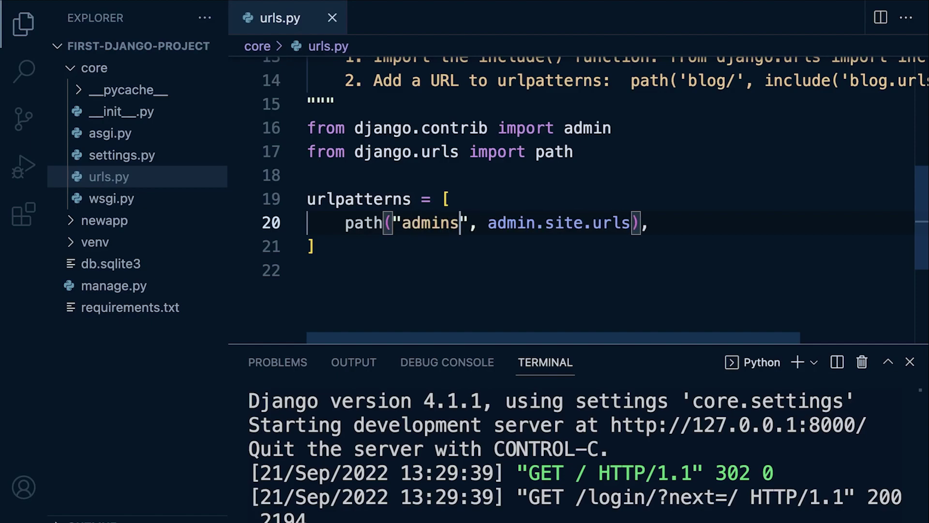
text(ite)
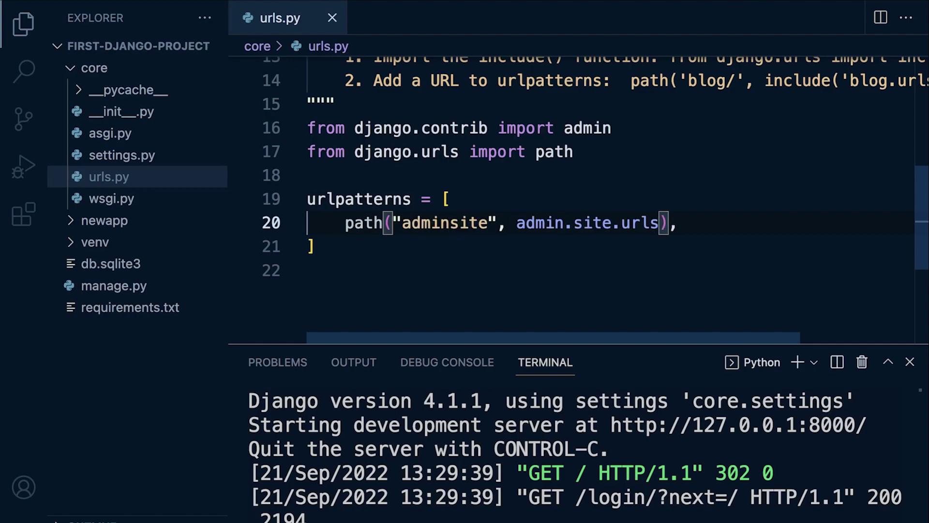
text(/)
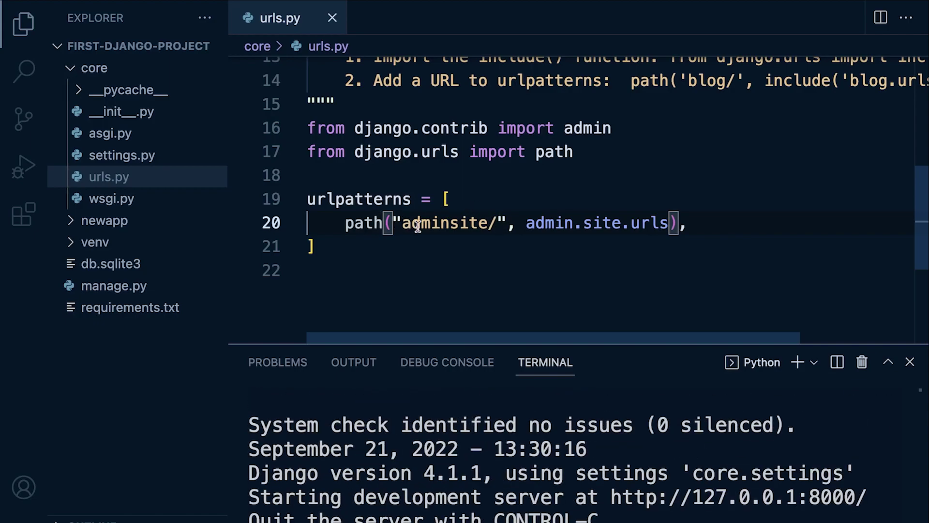
click(733, 220)
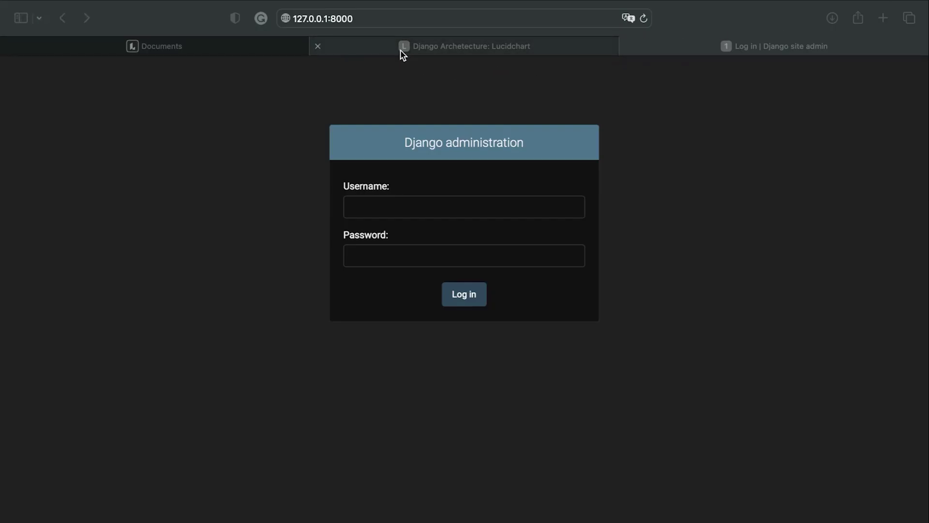
Append the admin path to the 127.0.0.1:8000 address and load it
click(644, 18)
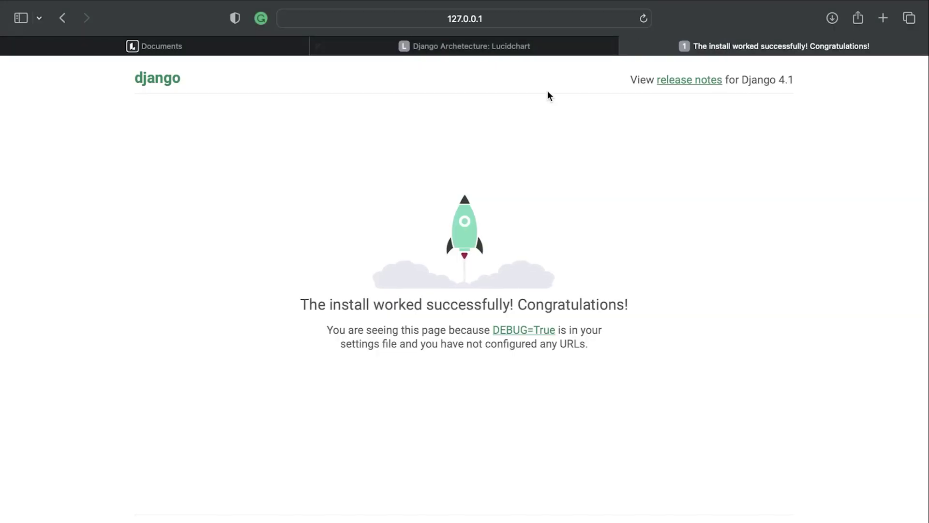
click(492, 21)
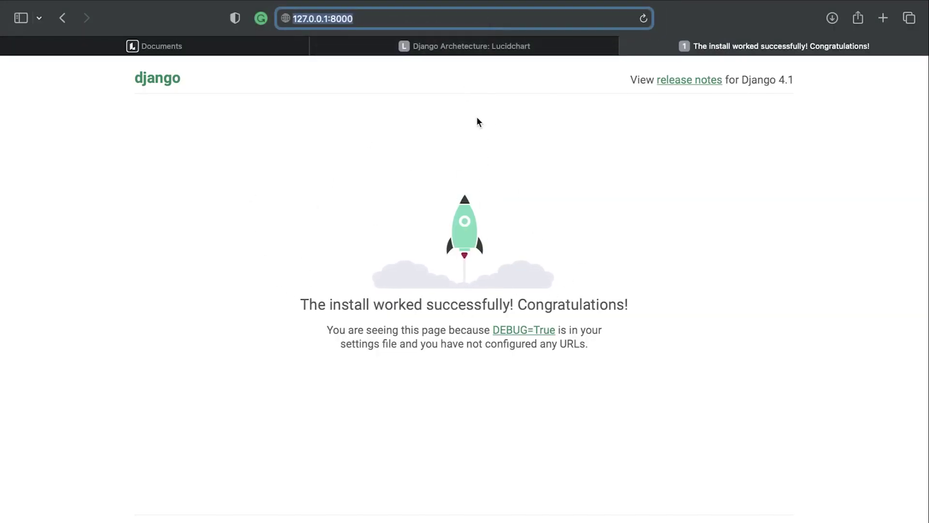
click(384, 19)
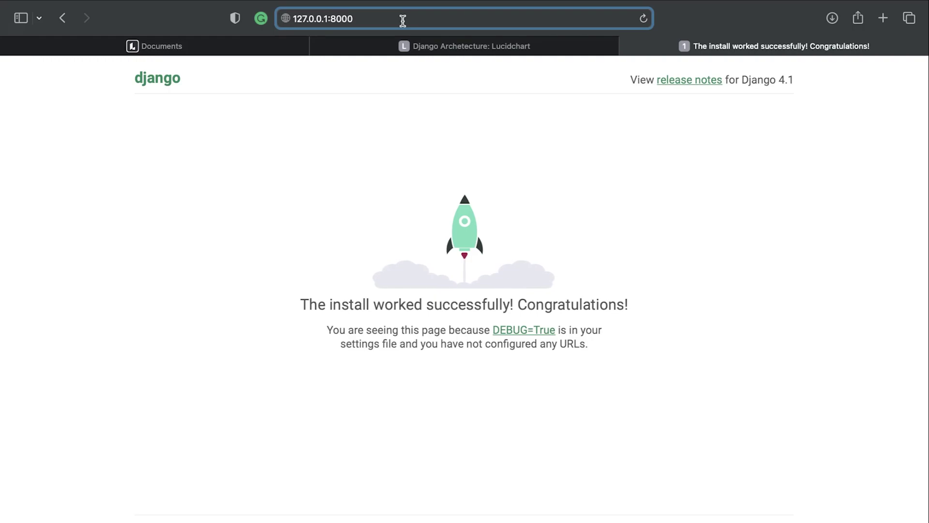
text(/)
text(admins)
text(/)
key(Return)
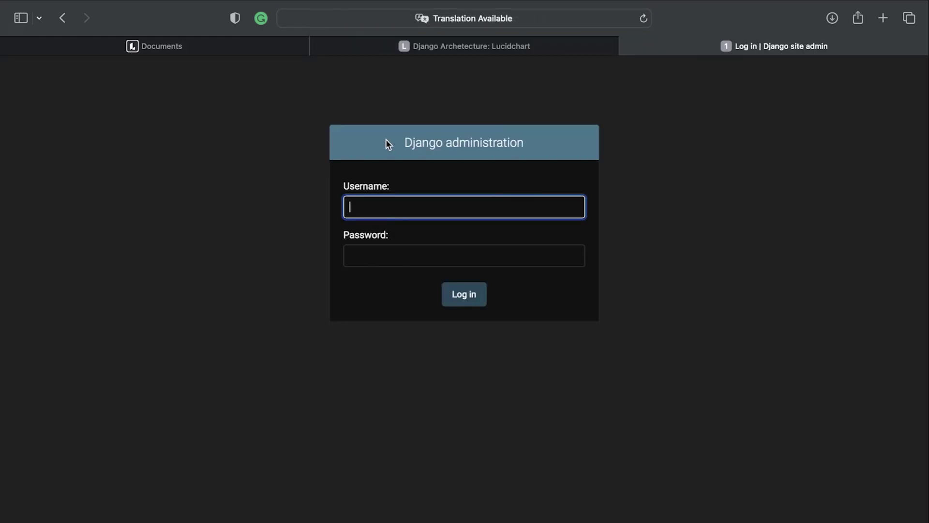
Trim '/login/?next=/adminsite/' from the address and reload the adminsite/ page
click(526, 19)
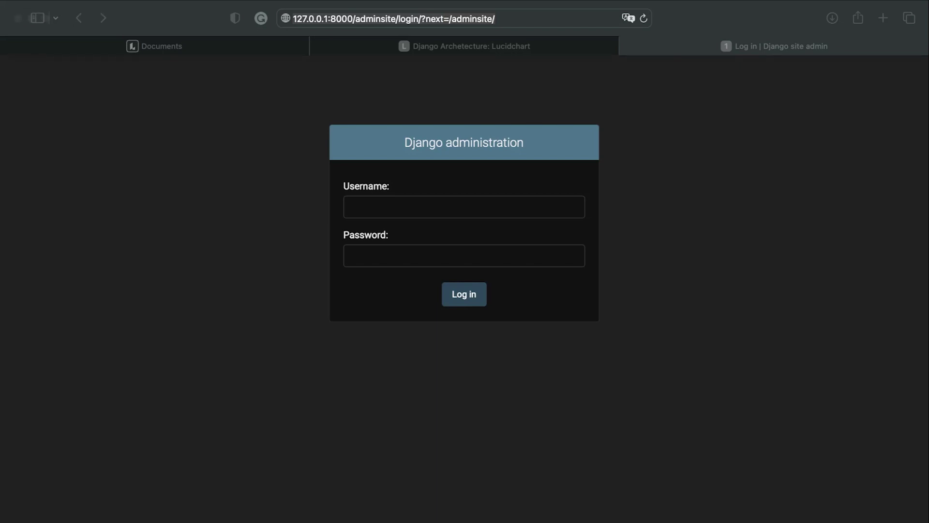
click(507, 20)
drag(504, 20, 399, 18)
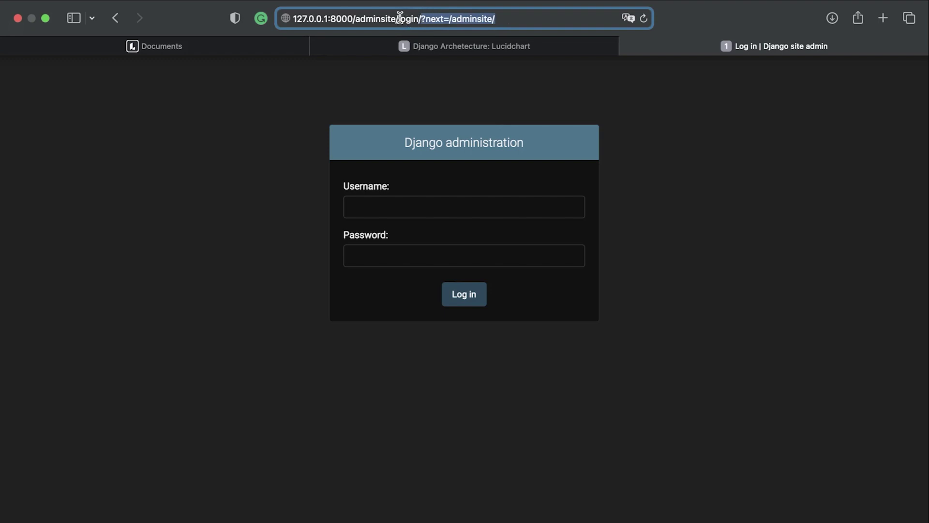
key(BackSpace)
key(Return)
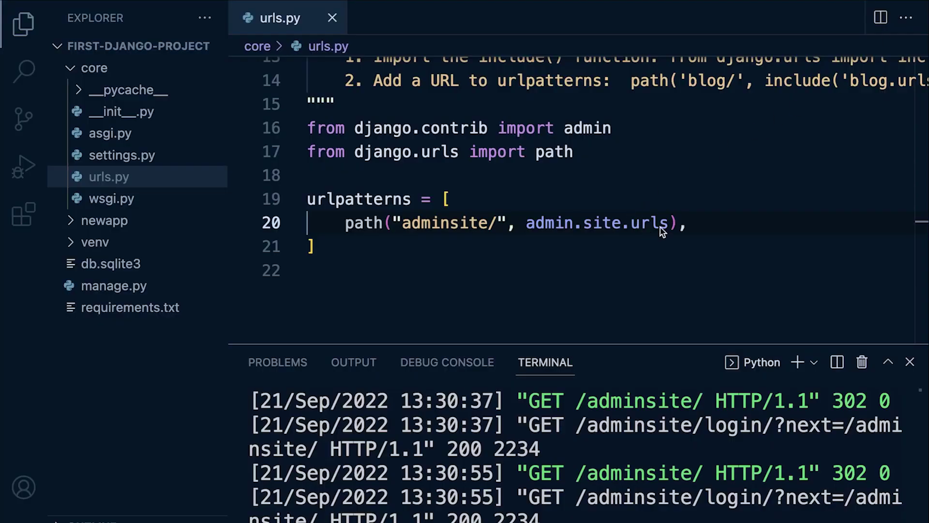
Duplicate the adminsite/ route line below line 20
click(702, 225)
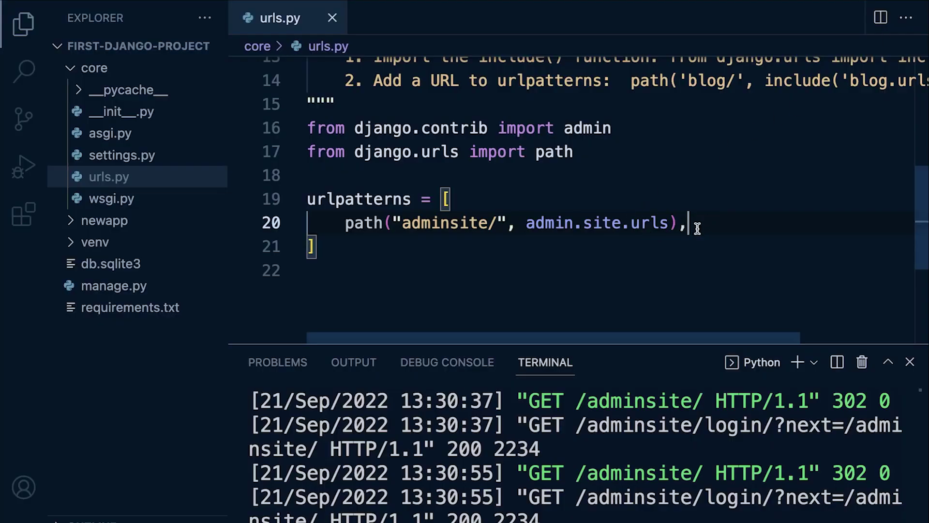
drag(702, 224, 345, 223)
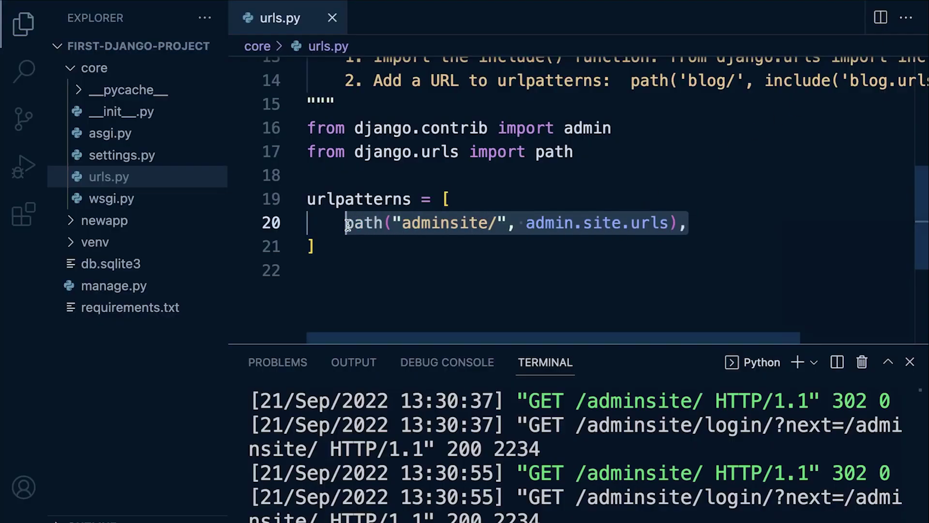
click(734, 222)
key(shift+alt+Down)
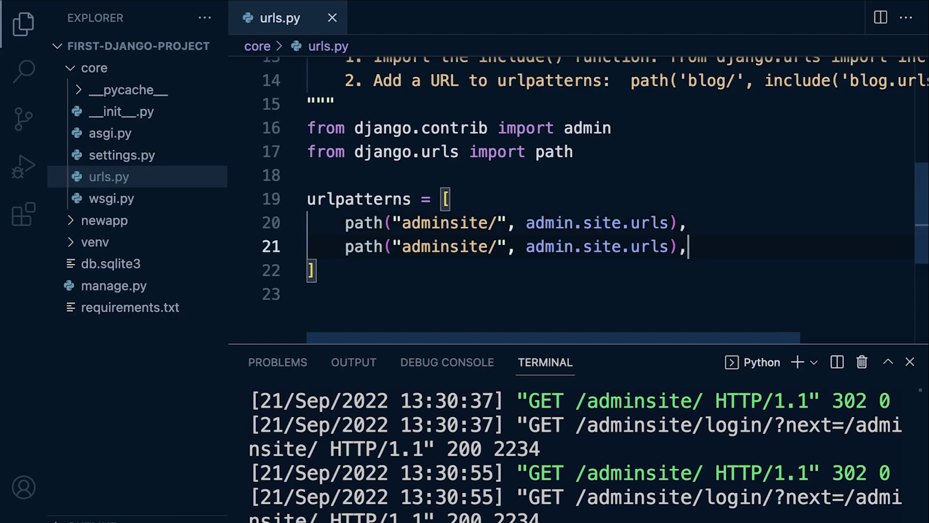
Change the copied line 21 to route 'aboutus/' to view
click(531, 247)
drag(499, 247, 403, 247)
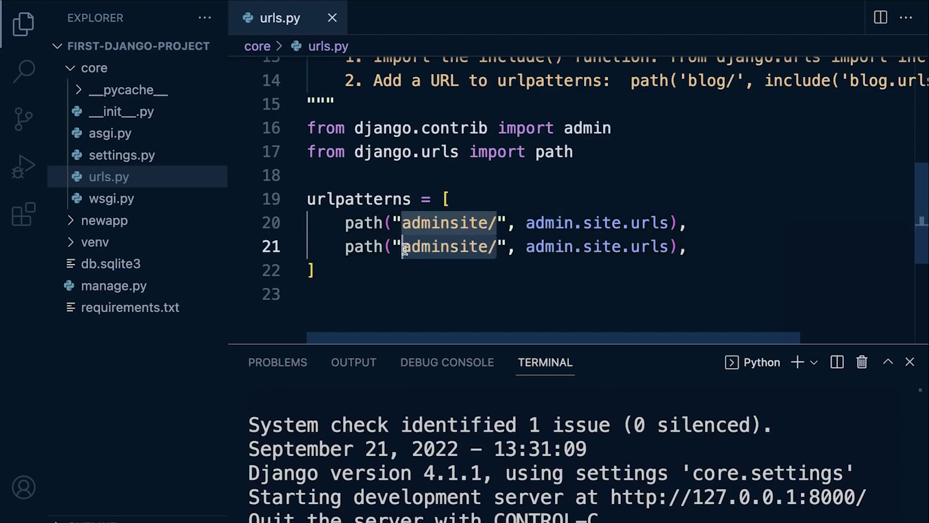
key(BackSpace)
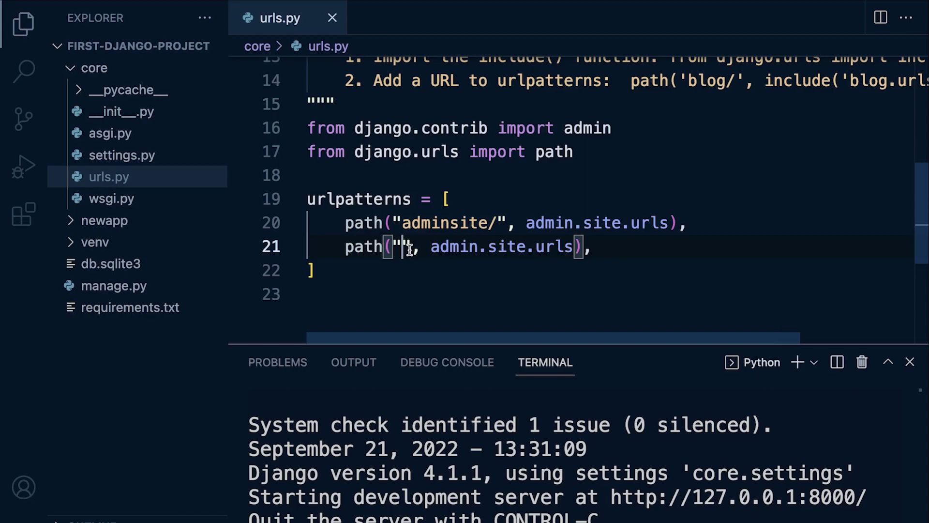
text(a)
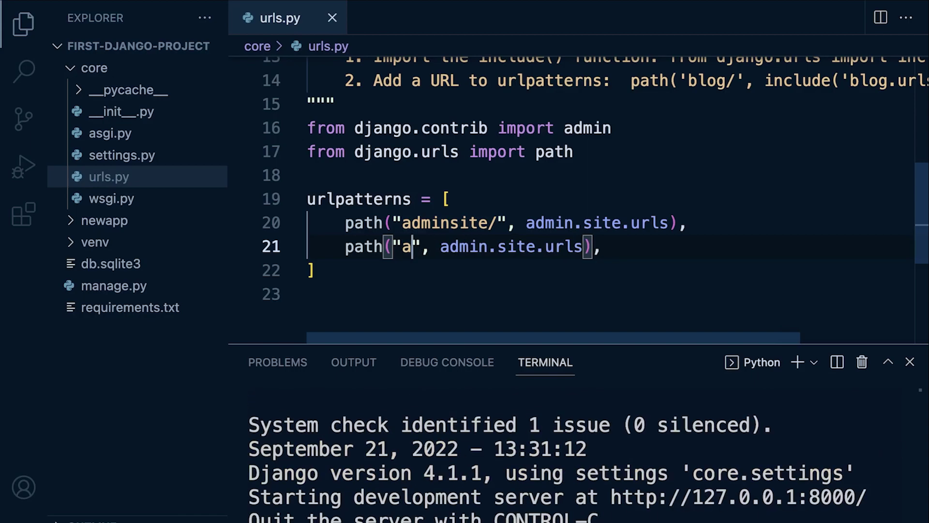
text(boutus)
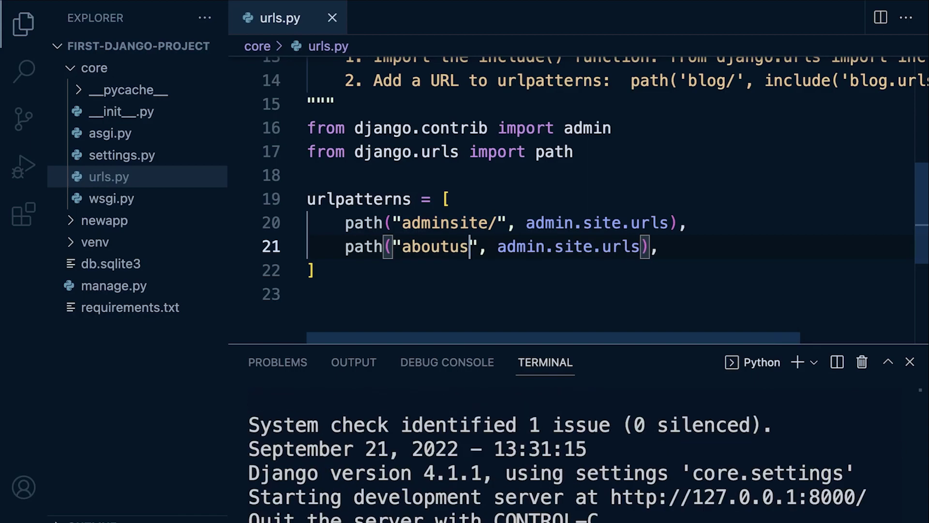
text(/)
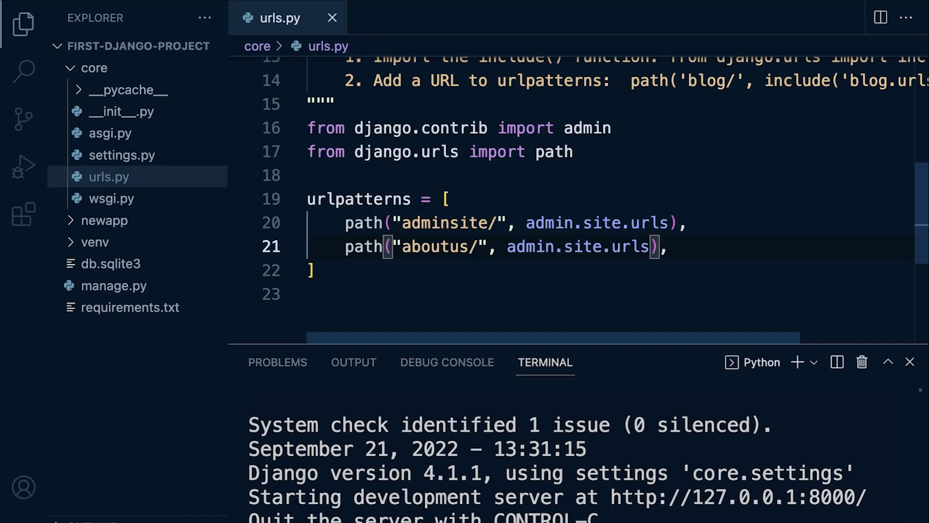
drag(507, 247, 651, 246)
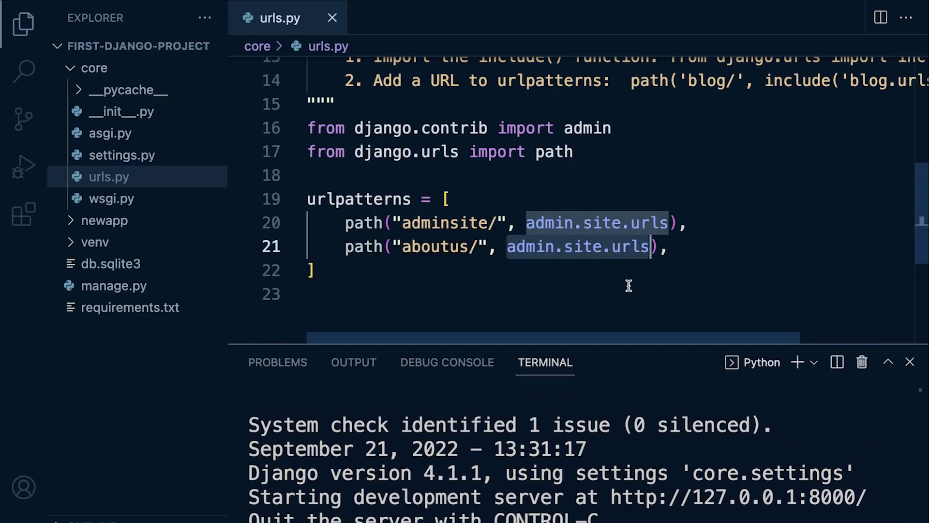
text(v)
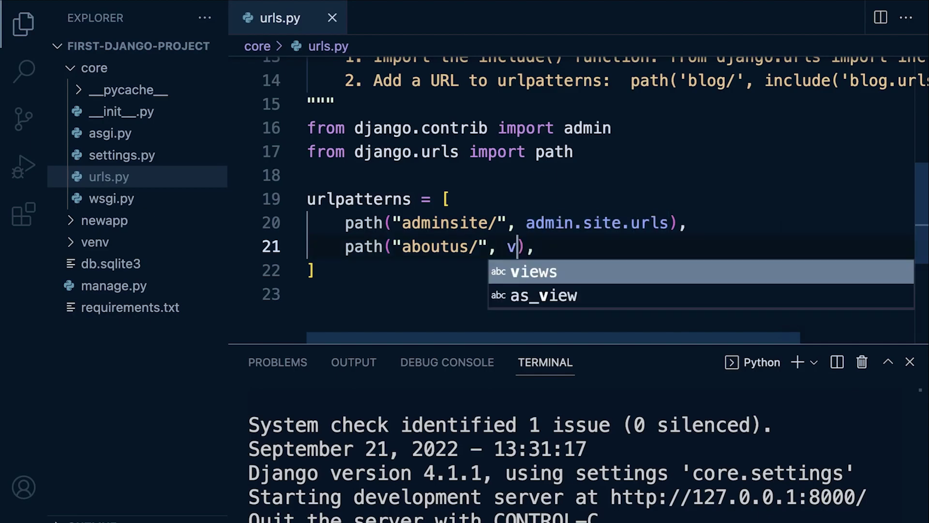
text(iew)
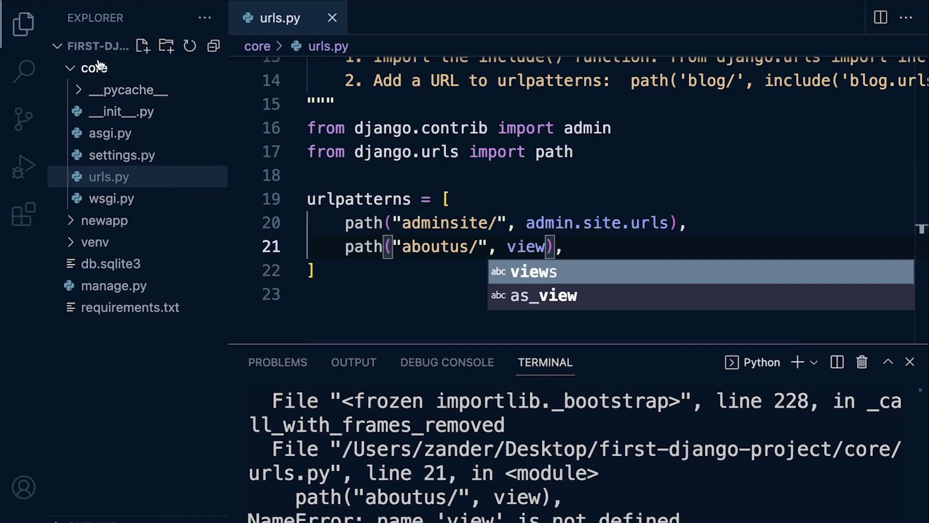
mouse_move(109, 177)
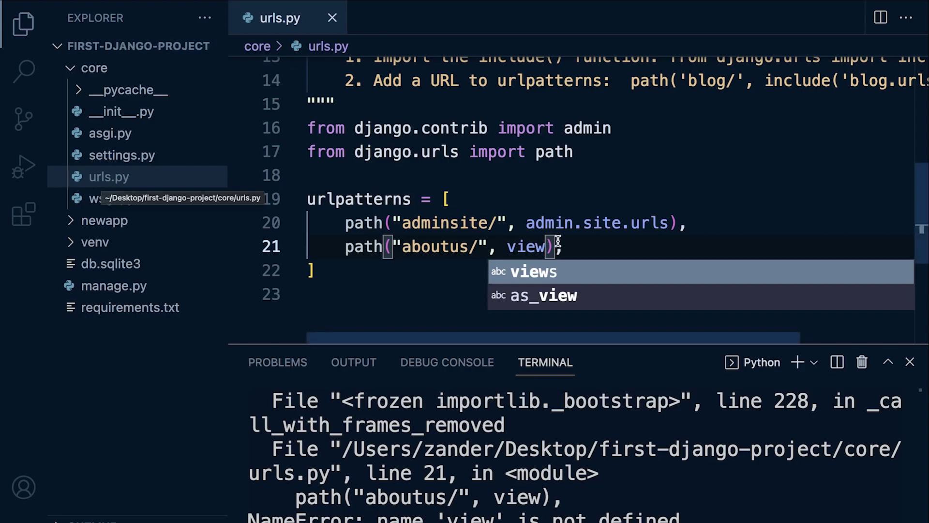
drag(562, 248, 288, 244)
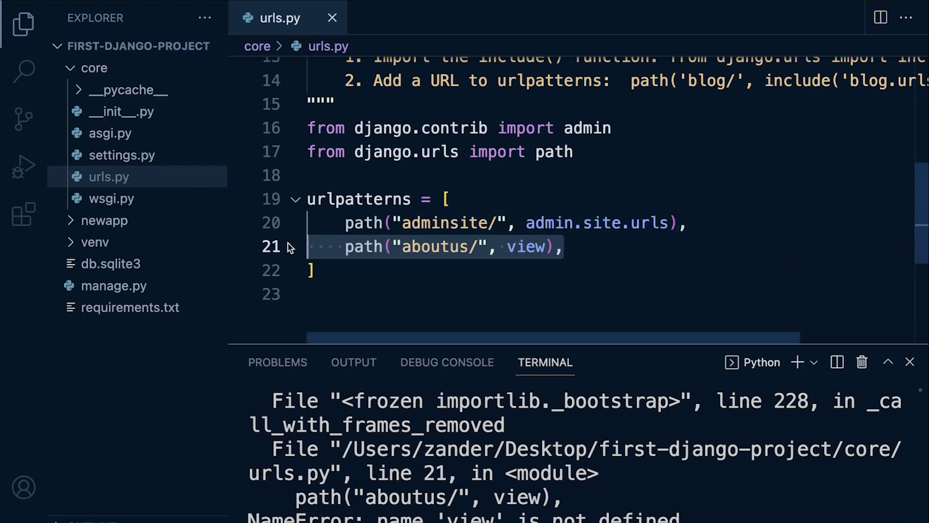
Delete the aboutus/ route line and expand the newapp folder in the Explorer
key(BackSpace)
key(BackSpace)
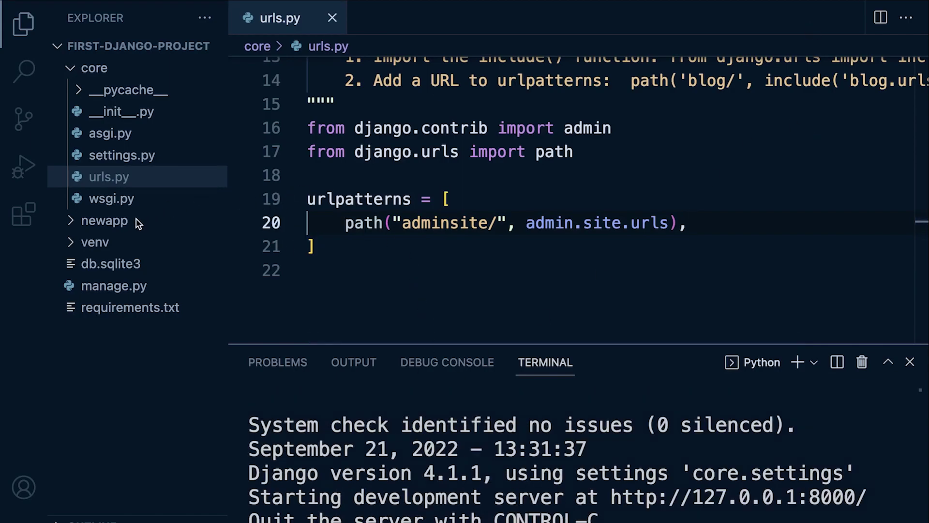
click(120, 221)
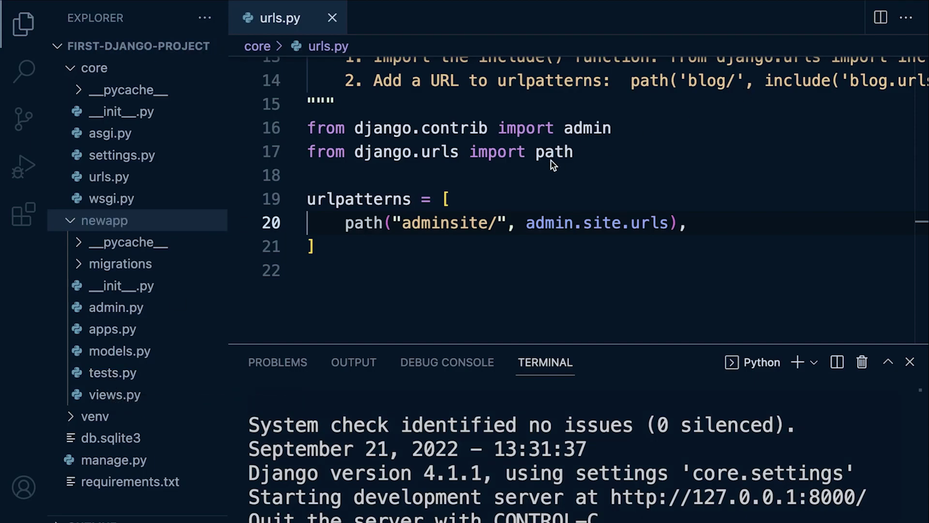
scroll(551, 160, up, 2)
scroll(639, 207, down, 2)
Add a new line 21 holding an empty path() call after the adminsite route
click(693, 222)
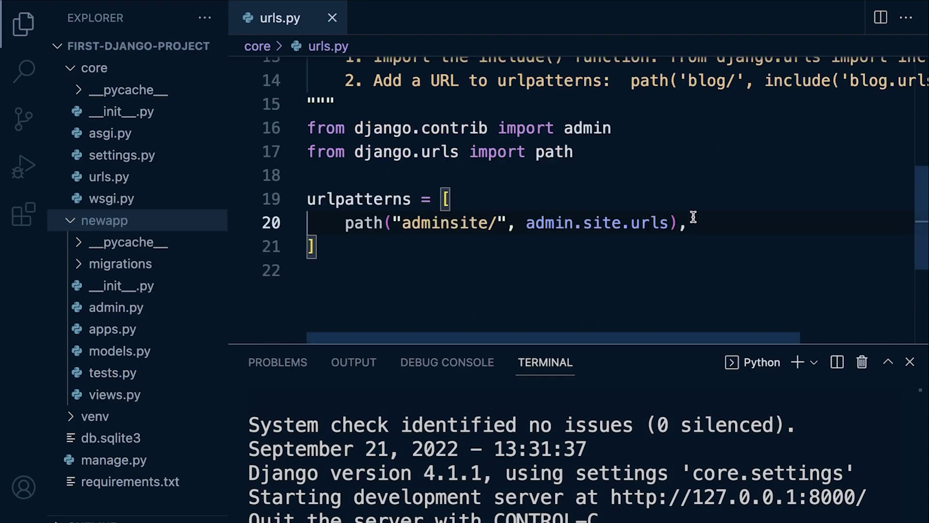
key(Return)
text(path)
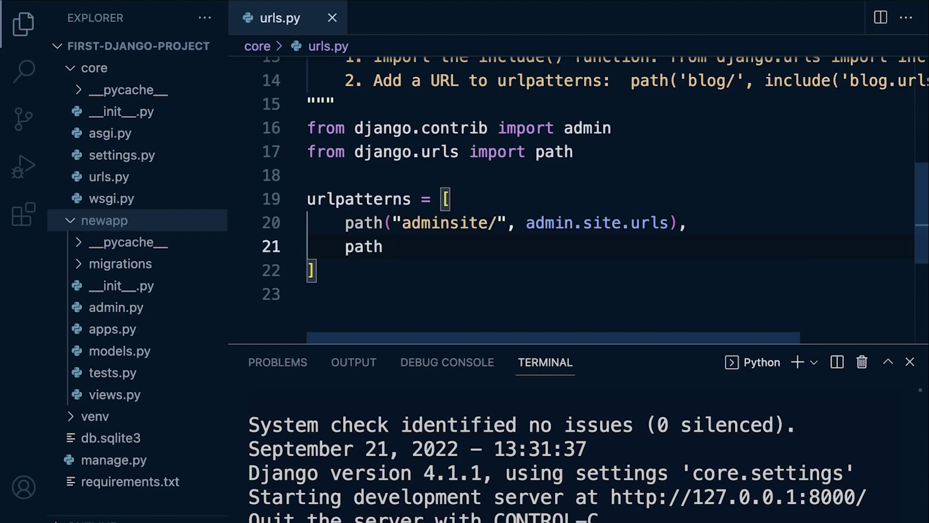
text(()
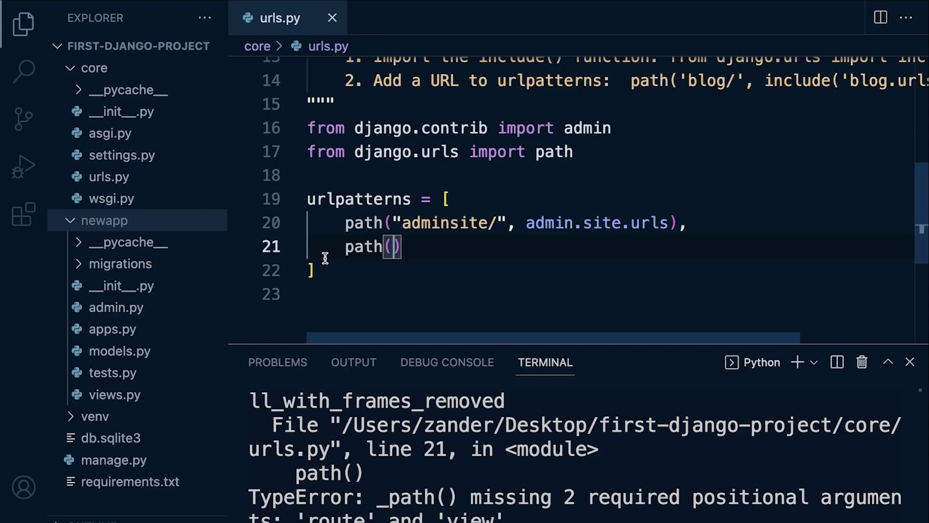
drag(344, 247, 406, 251)
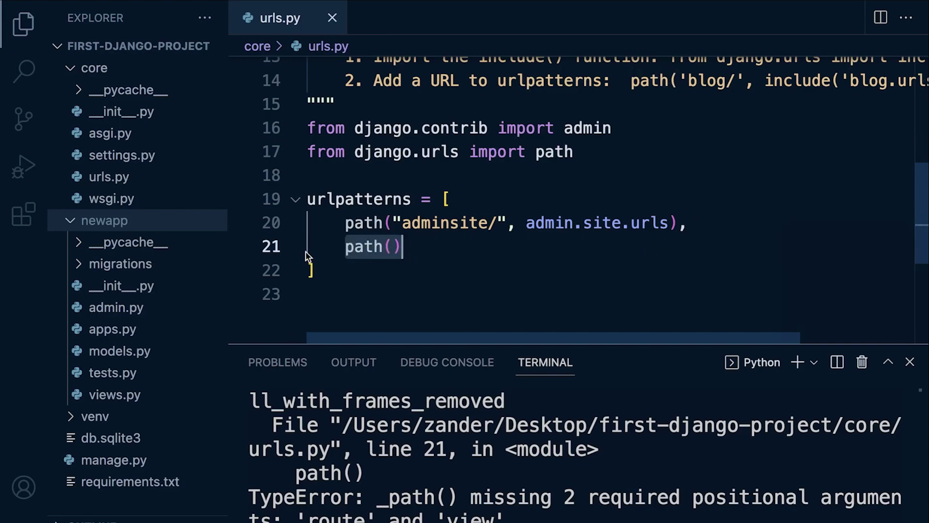
mouse_move(137, 239)
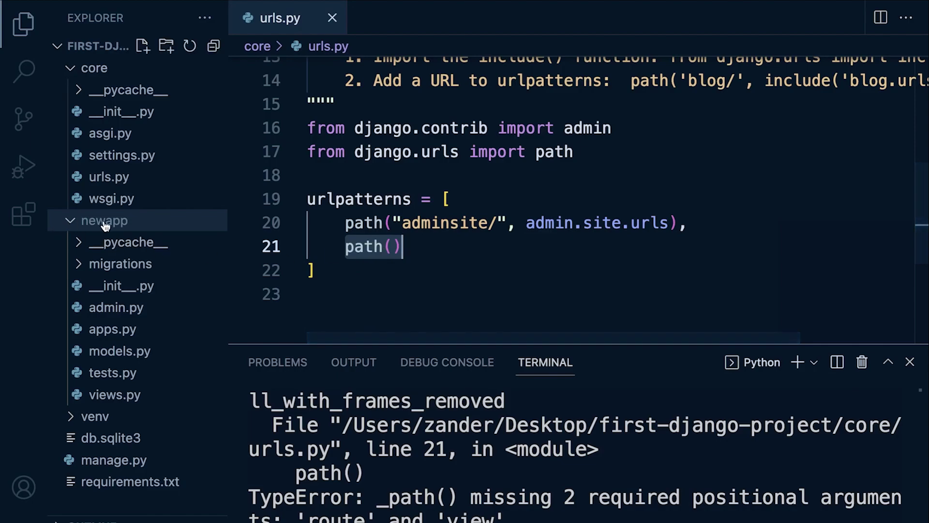
Create a new file named urls.py inside the newapp folder
click(103, 221)
right_click(105, 219)
click(138, 229)
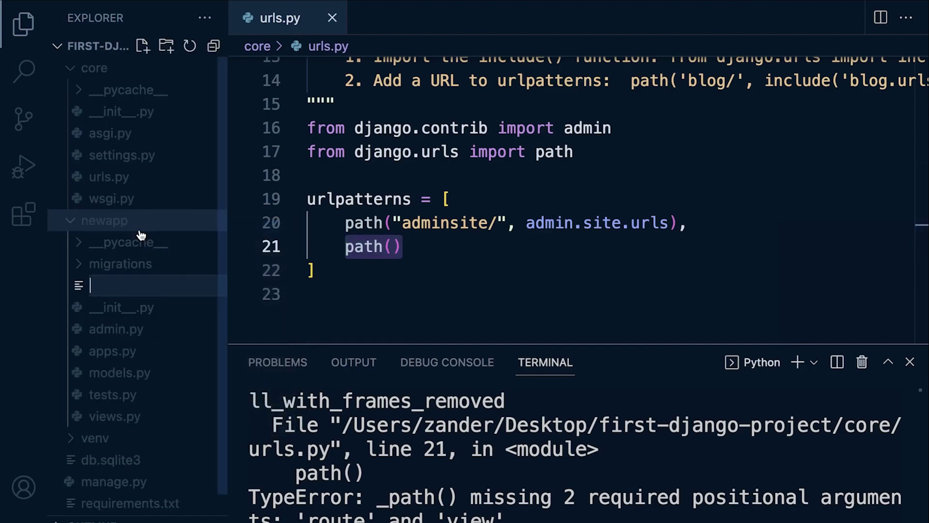
text(urls.py)
key(Return)
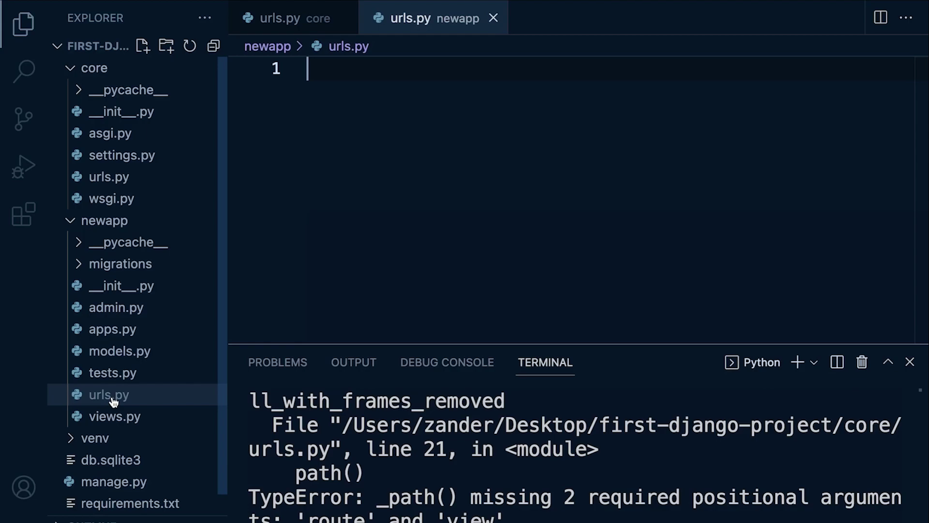
text(a)
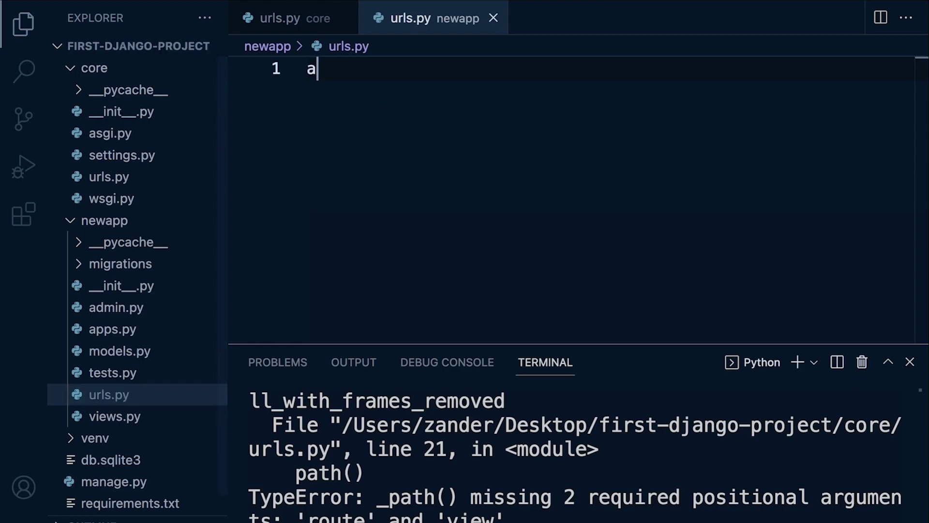
Trim the newapp urls.py placeholder, then highlight core urls.py's admin route and empty path()
key(BackSpace)
text(1 2 3 4 )
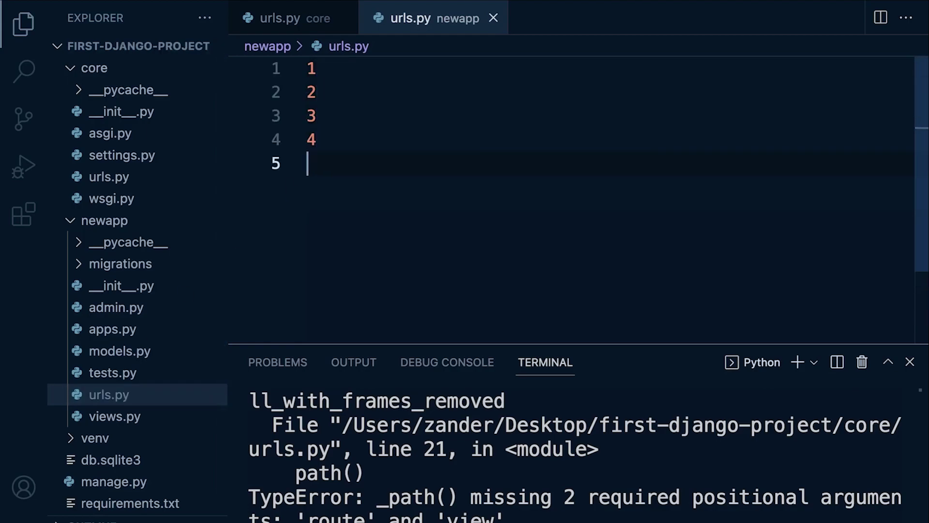
text(5)
mouse_move(320, 163)
mouse_down()
mouse_move(332, 137)
mouse_move(304, 67)
mouse_up()
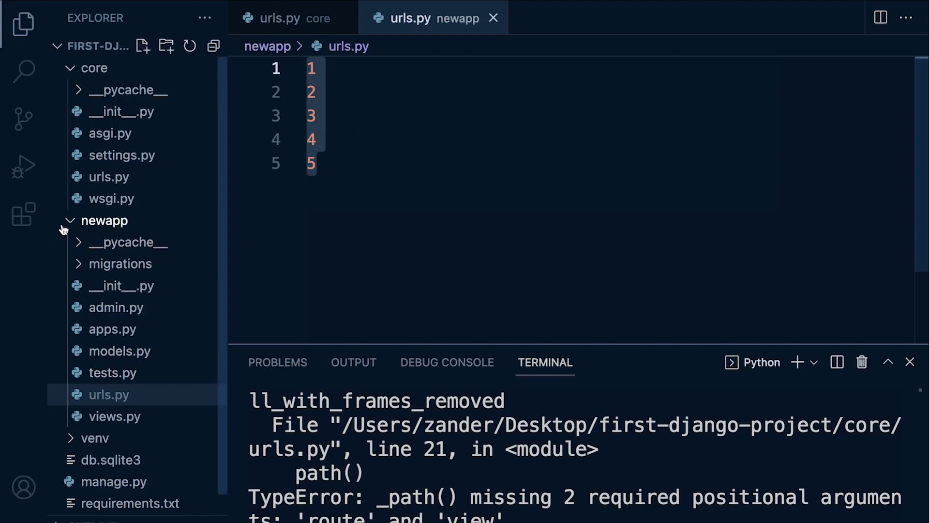
click(96, 183)
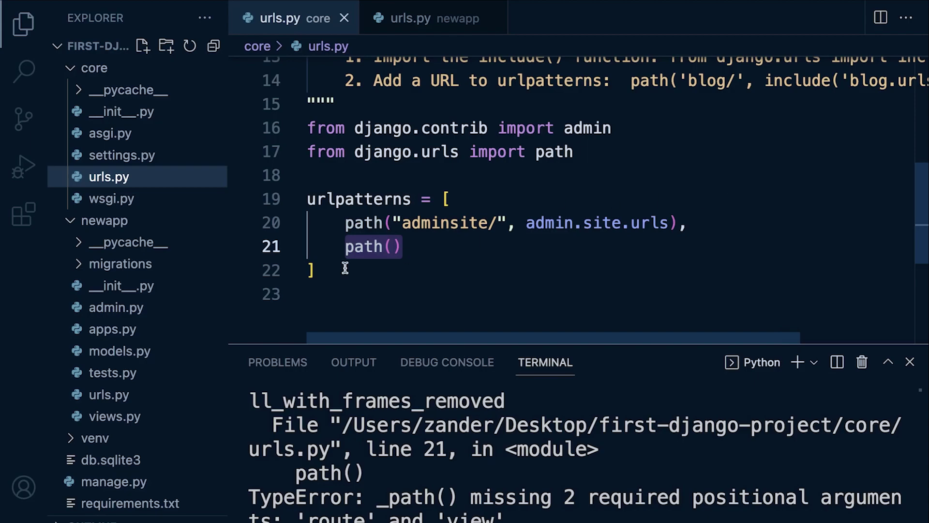
drag(345, 223, 695, 223)
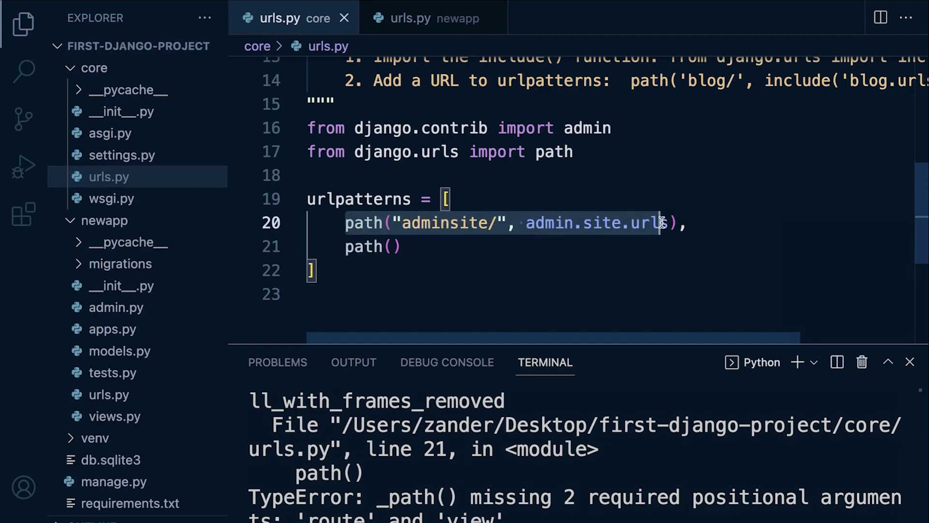
drag(346, 246, 409, 247)
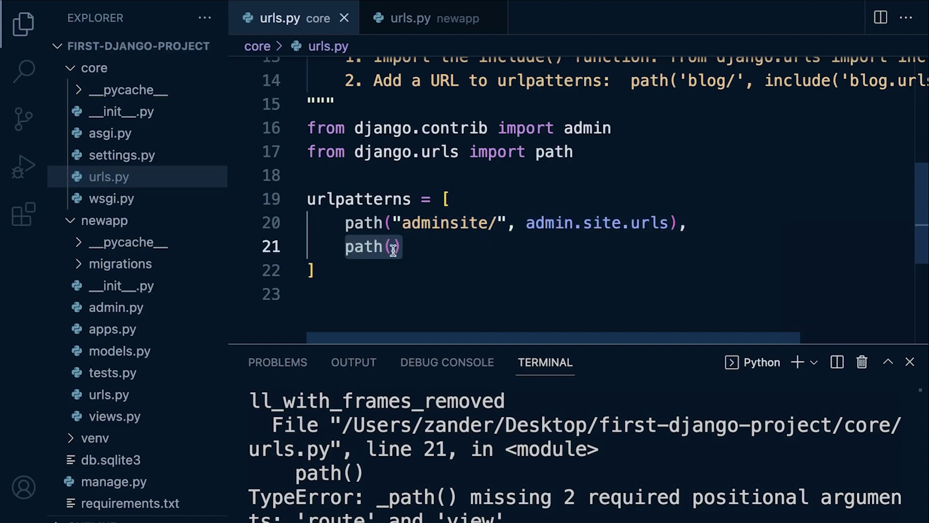
Check the newapp folder's file list from its breadcrumb, then return to core urls.py
click(428, 21)
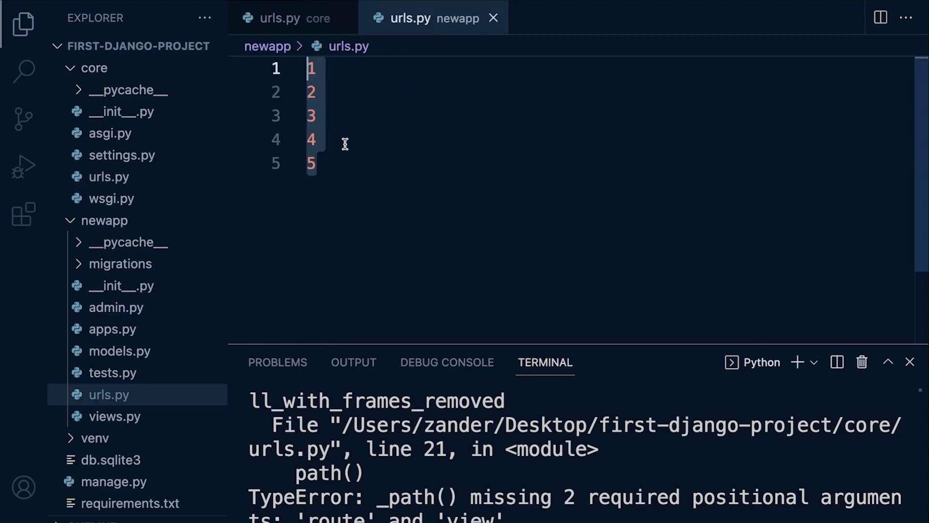
click(342, 46)
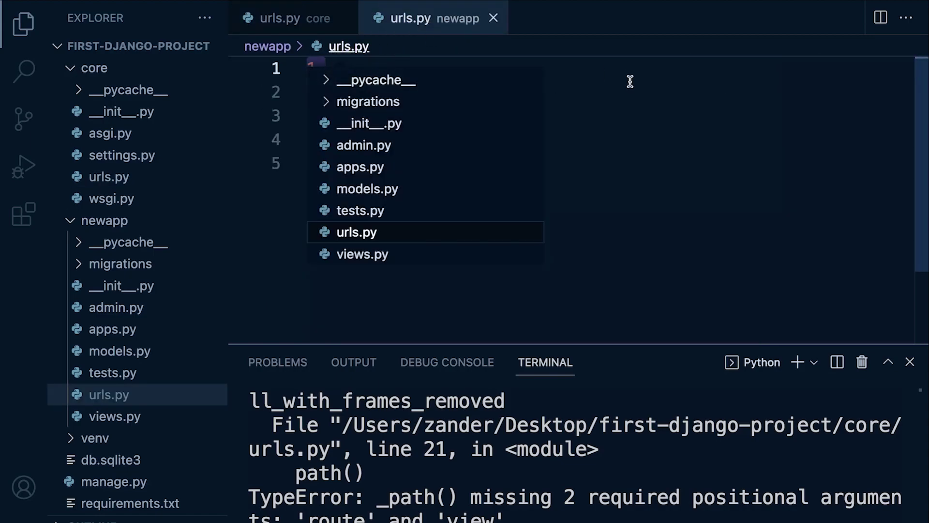
click(329, 89)
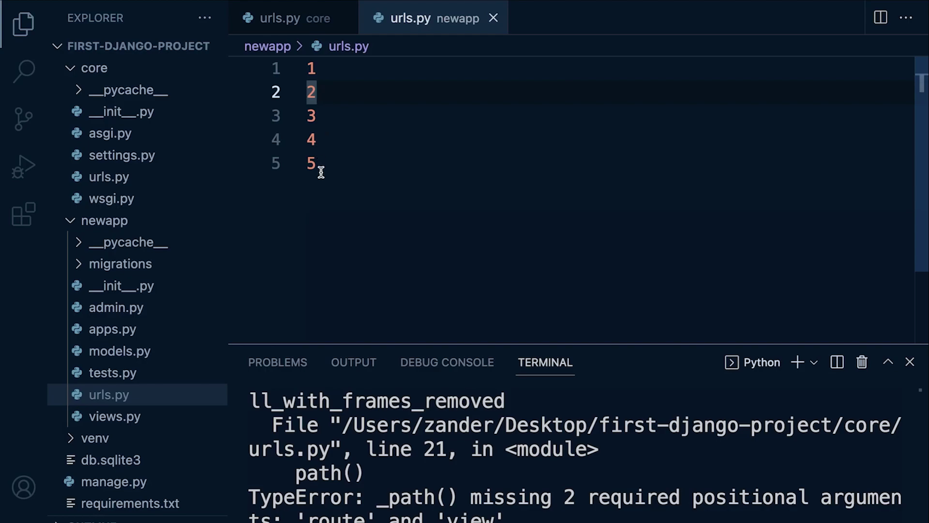
click(287, 18)
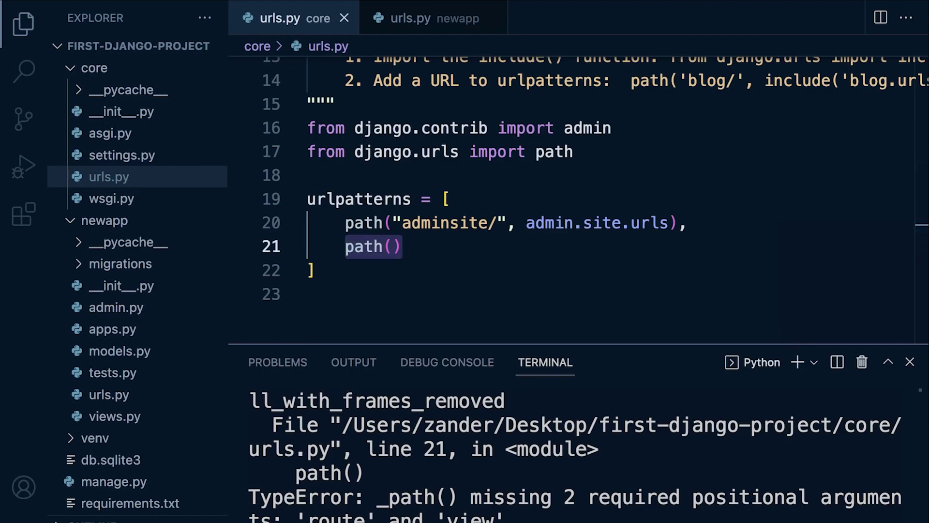
Delete the empty path() on line 21 of core urls.py, leaving only the admin route
drag(437, 247, 287, 254)
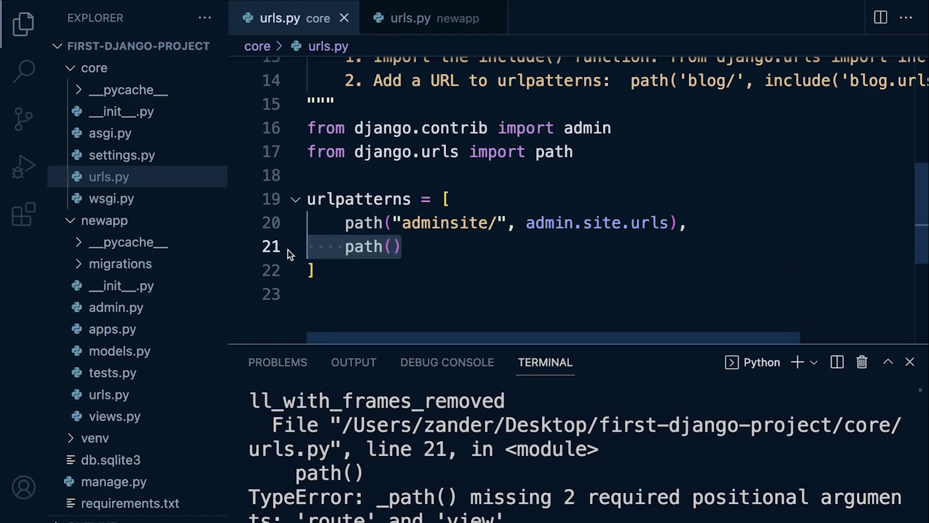
key(BackSpace)
key(BackSpace)
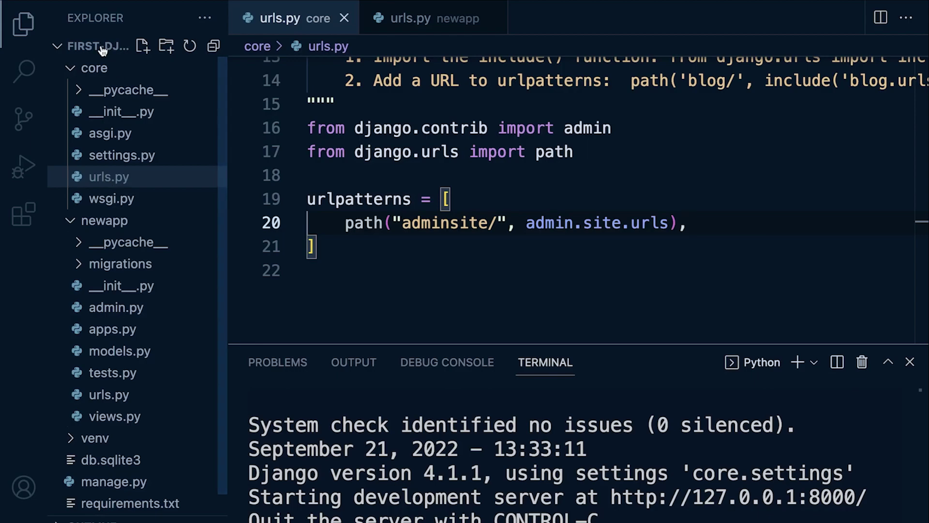
click(106, 180)
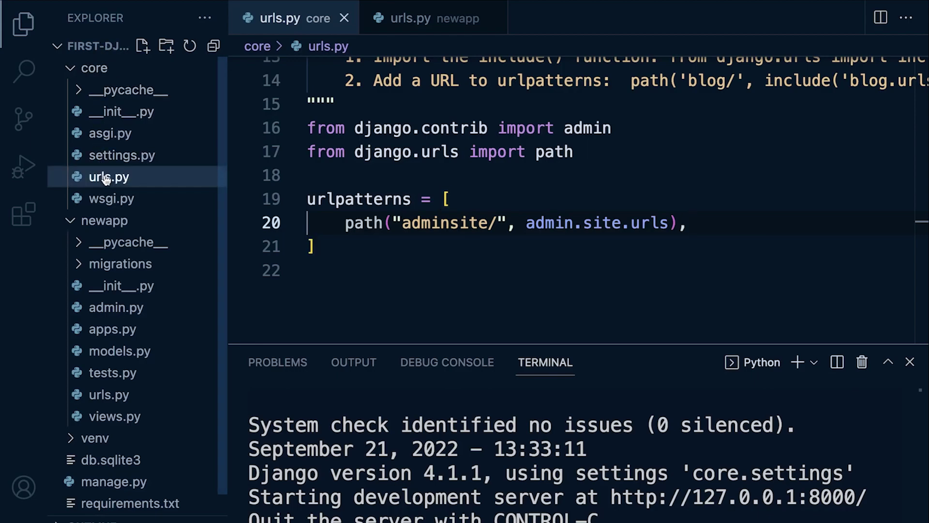
Add ', include' to the django.urls import and a path("", include('newapp.urls')) root route
click(592, 151)
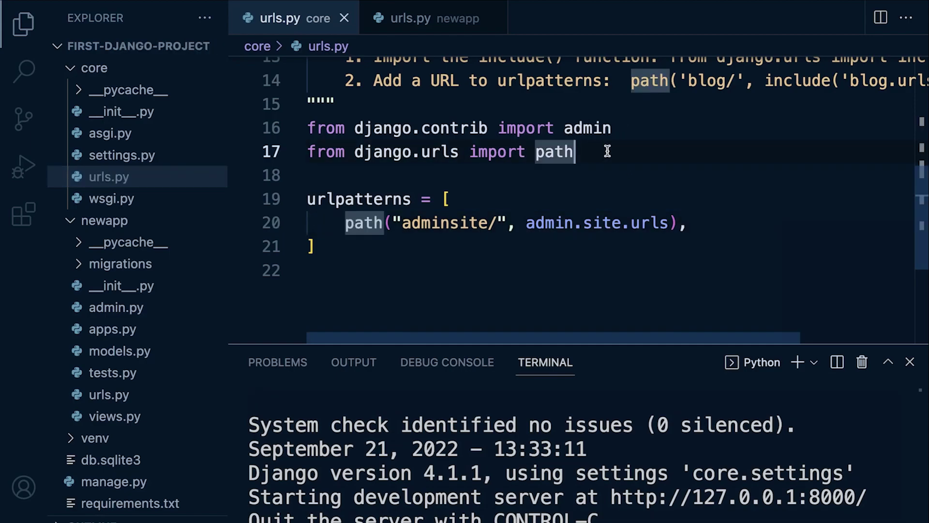
text(, in)
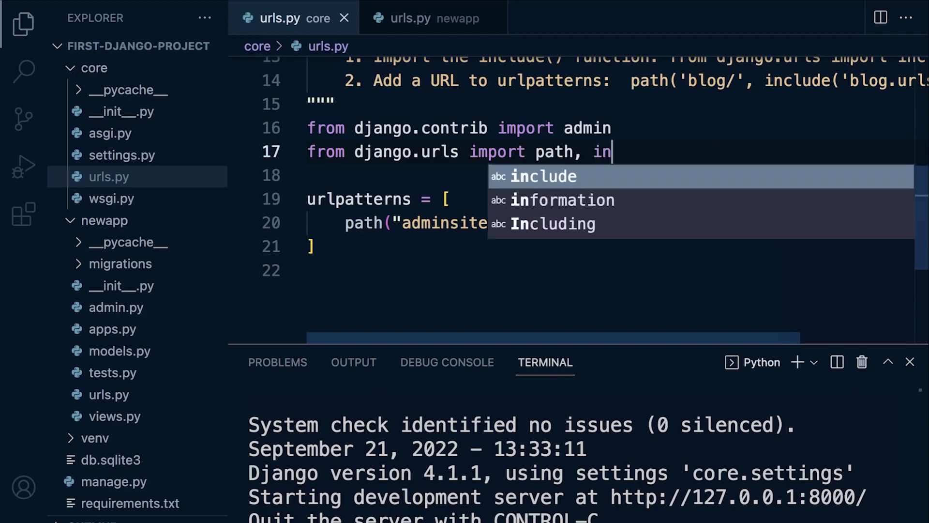
text(clude)
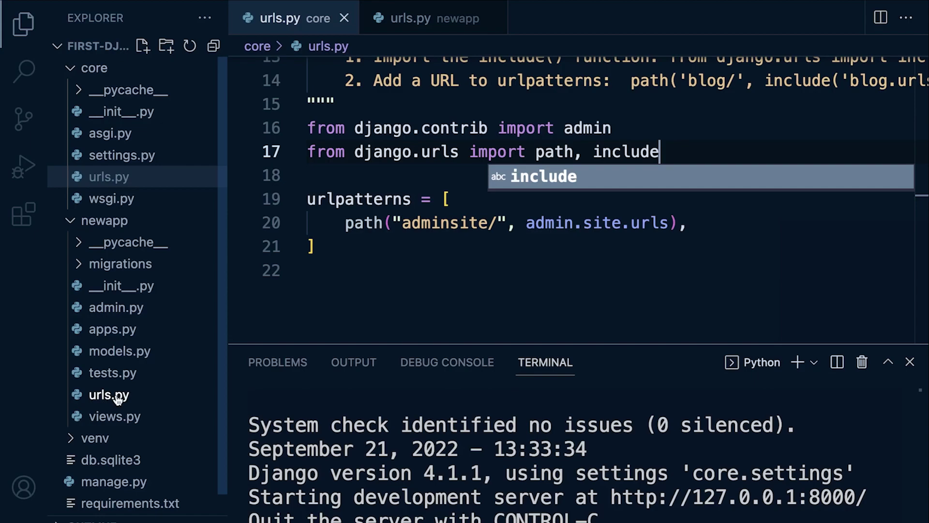
click(691, 227)
key(Return)
text(pat)
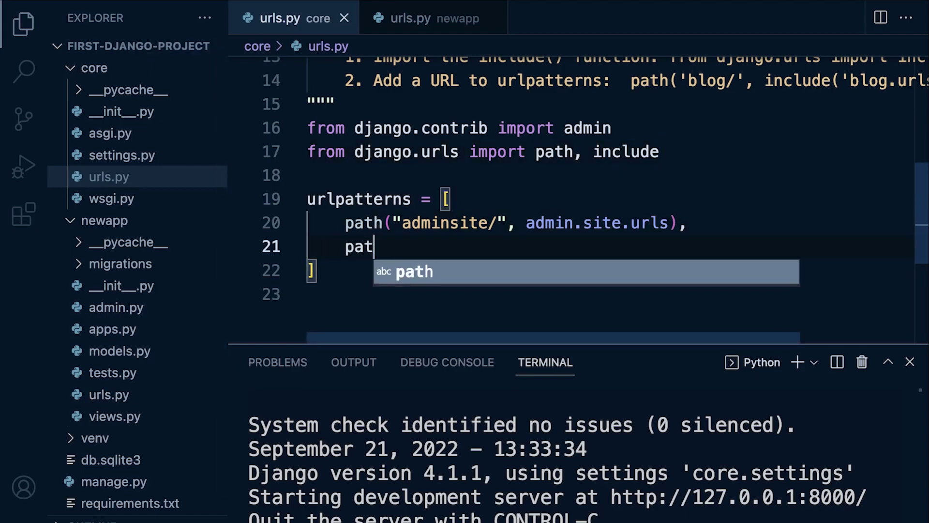
text(h()
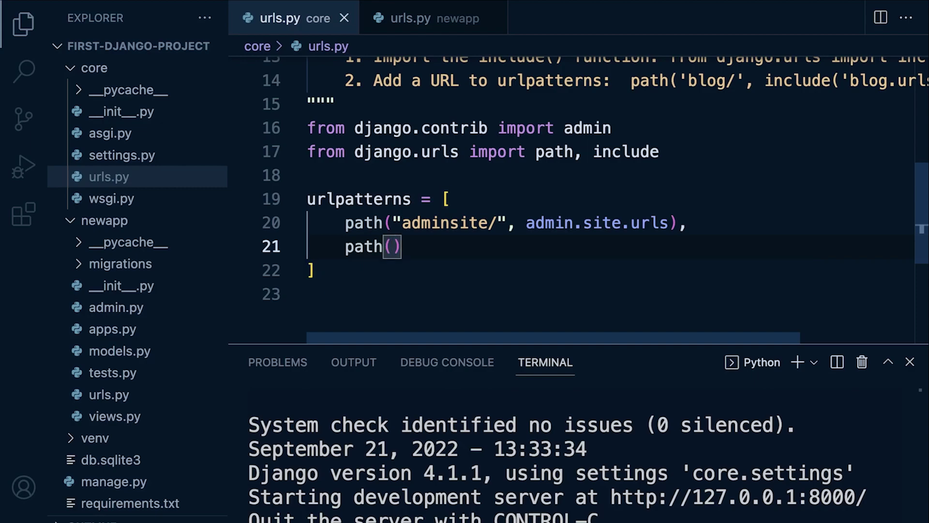
text(")
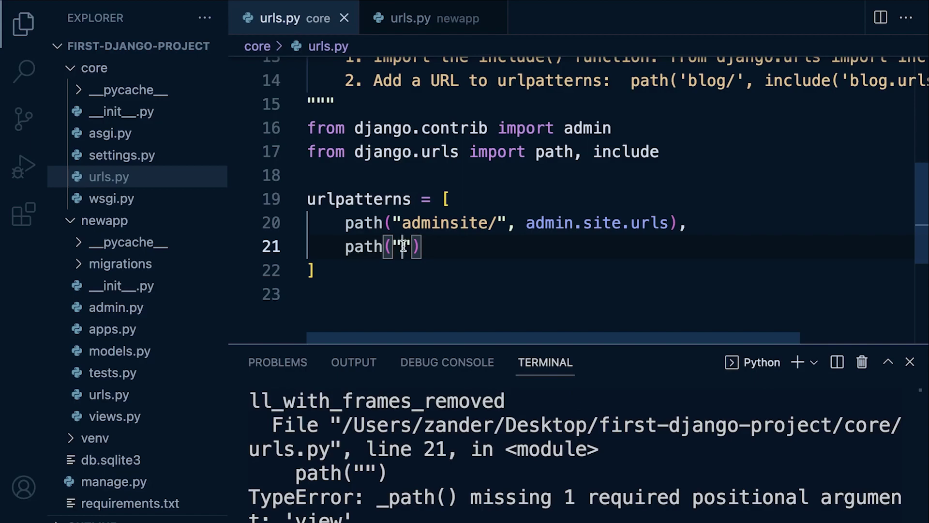
key(Right)
key(BackSpace)
text(, )
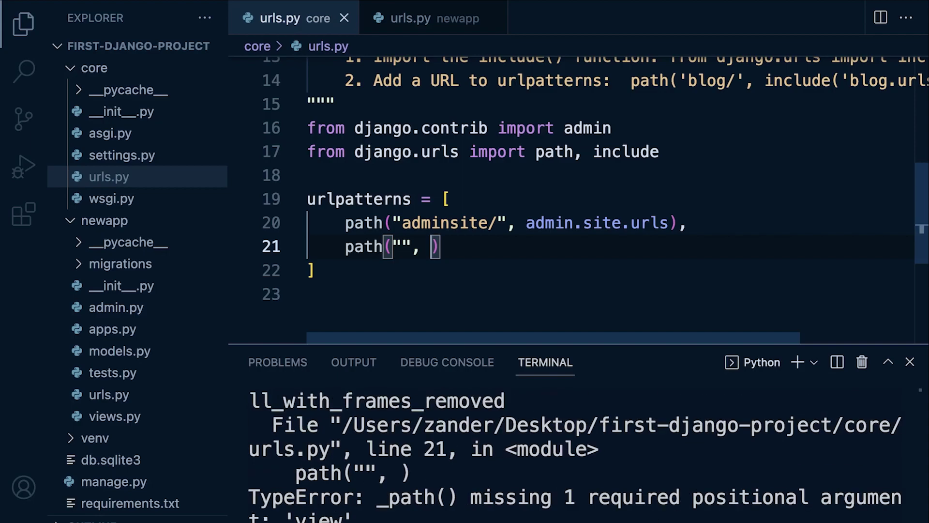
text(include)
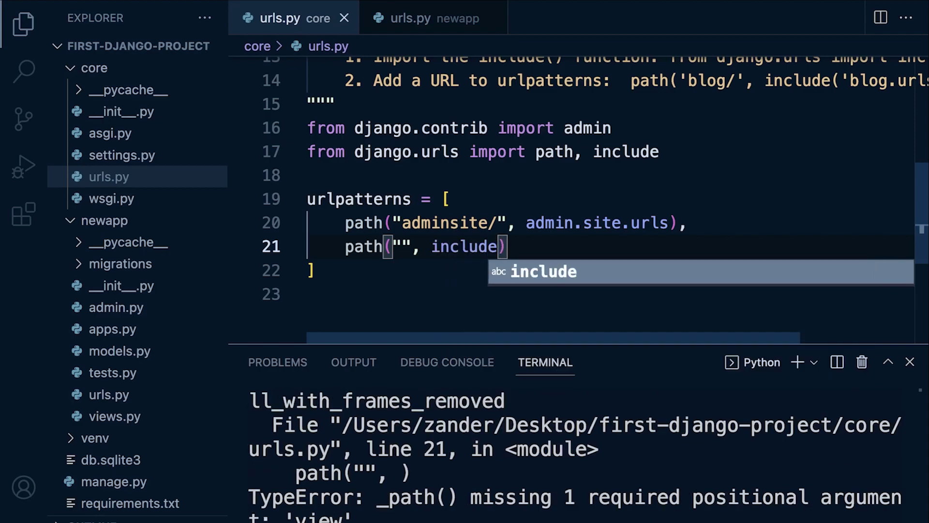
text(()
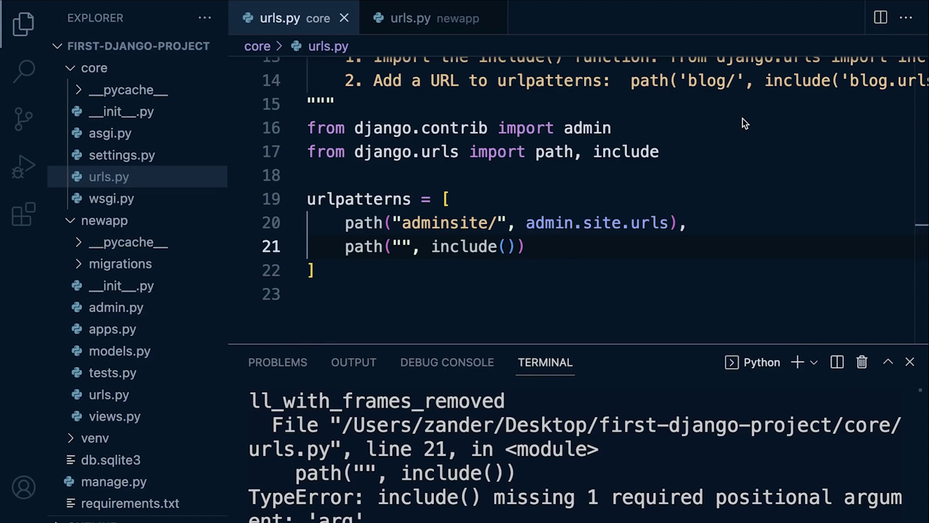
click(508, 248)
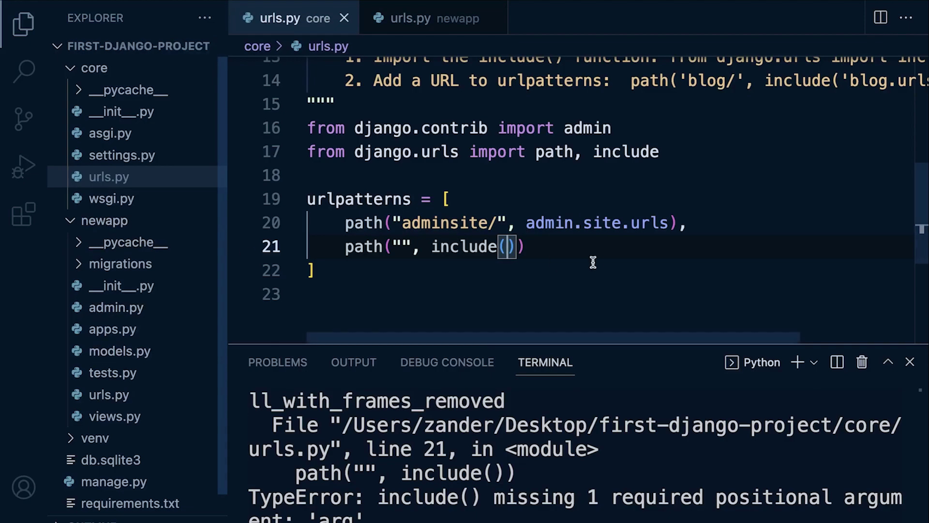
text(')
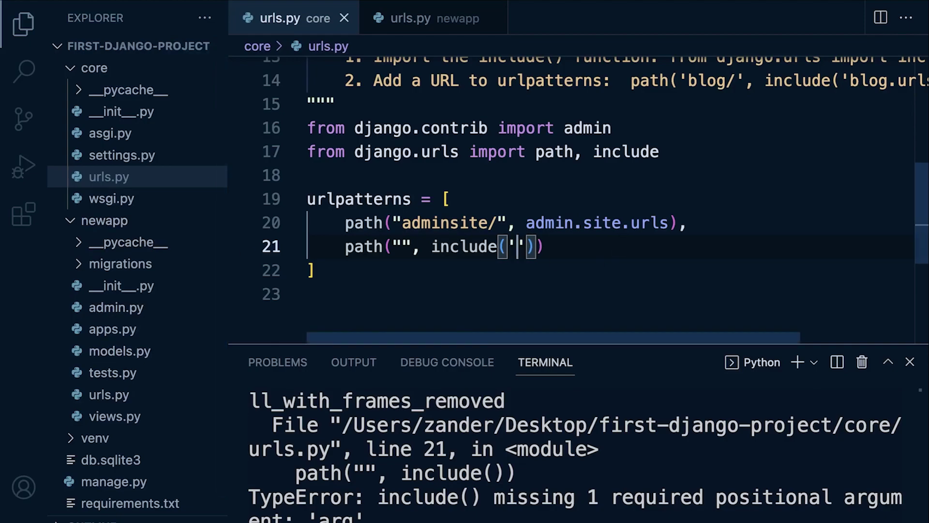
text(newapp)
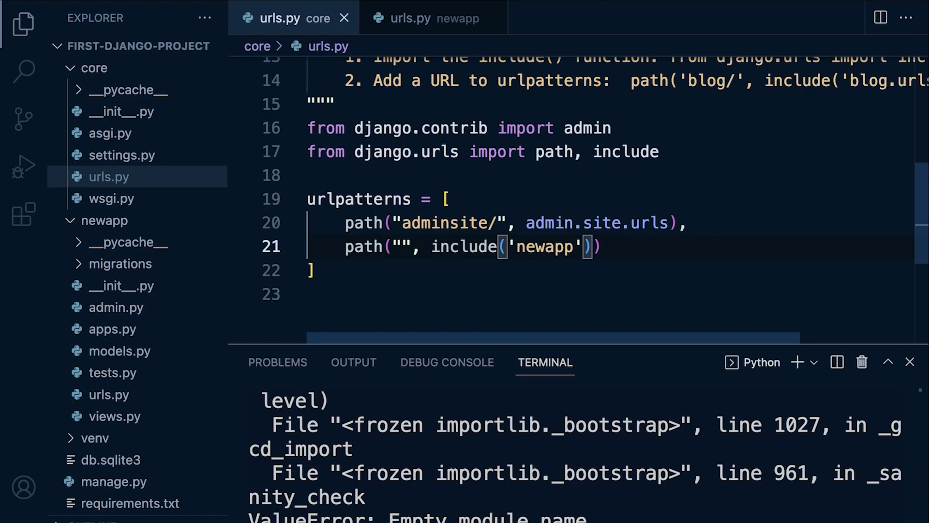
text(.)
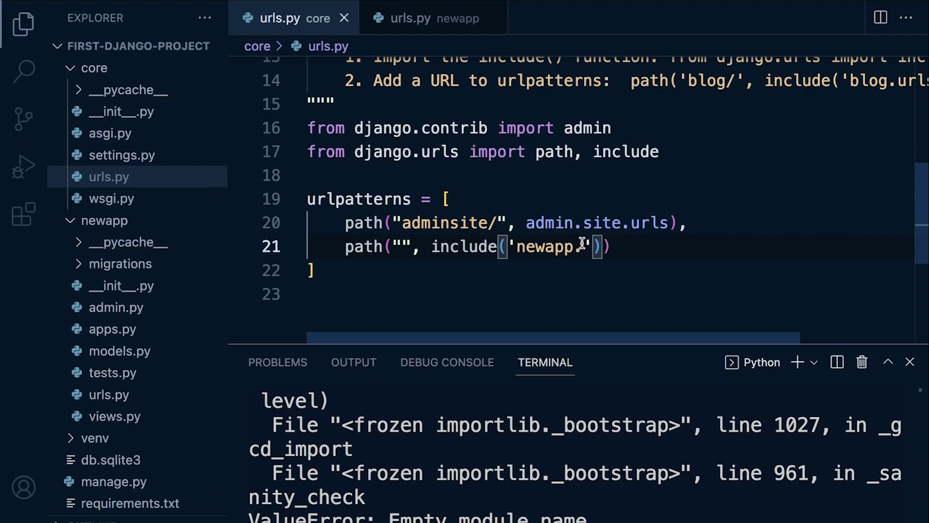
text(urls)
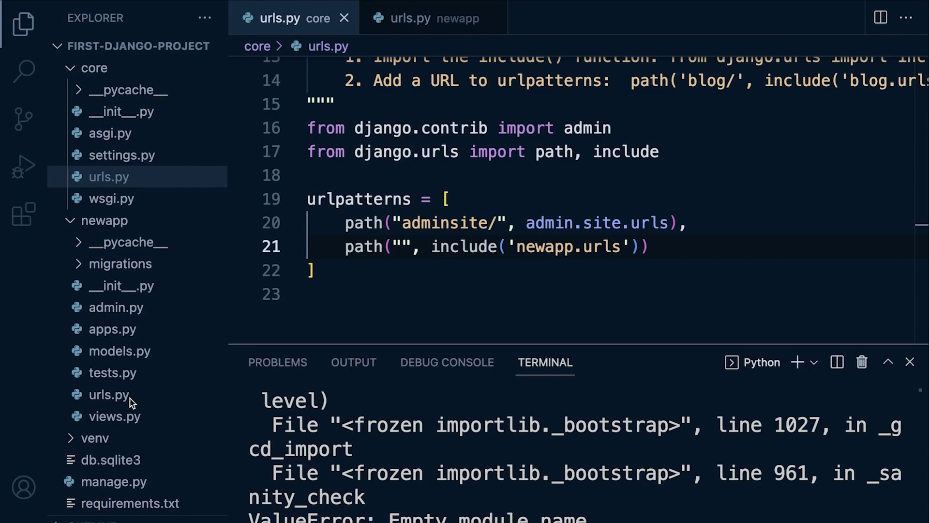
Highlight the admin route and the new root route lines in core urls.py
drag(649, 247, 346, 247)
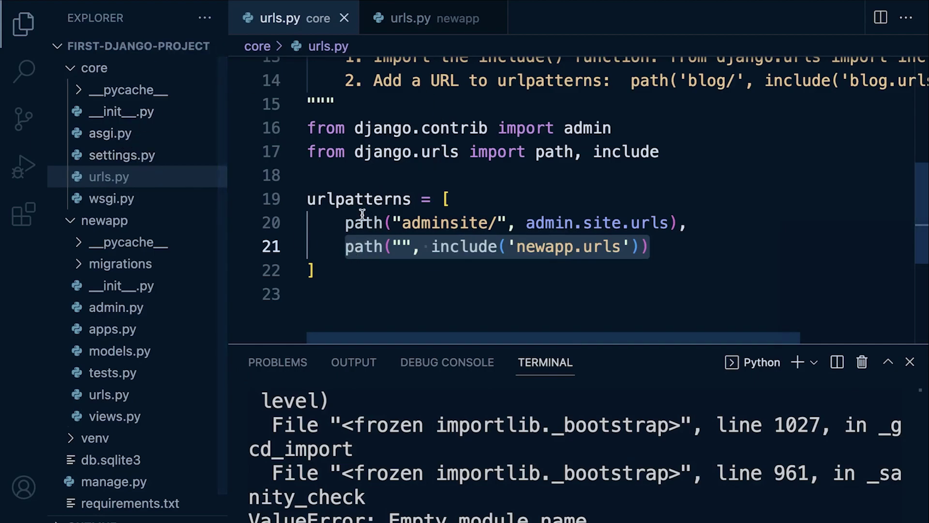
click(371, 227)
drag(346, 223, 688, 223)
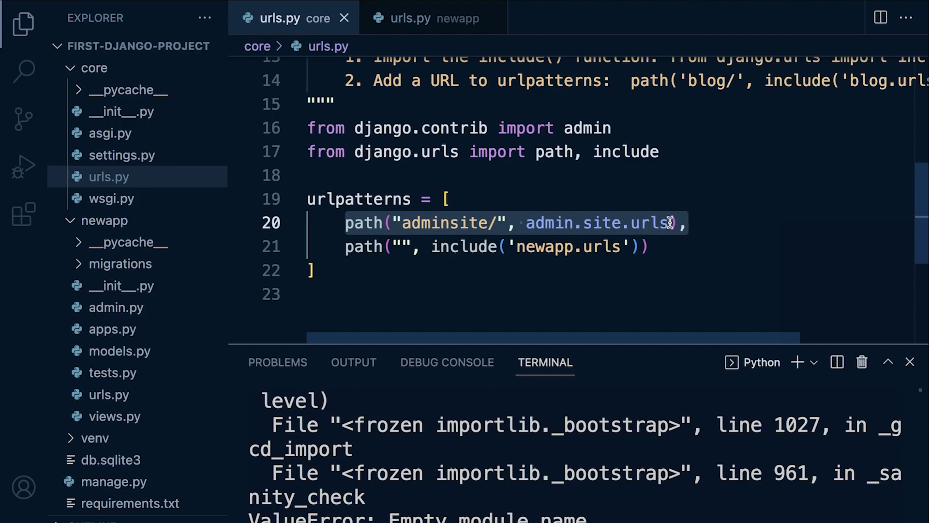
drag(345, 247, 662, 250)
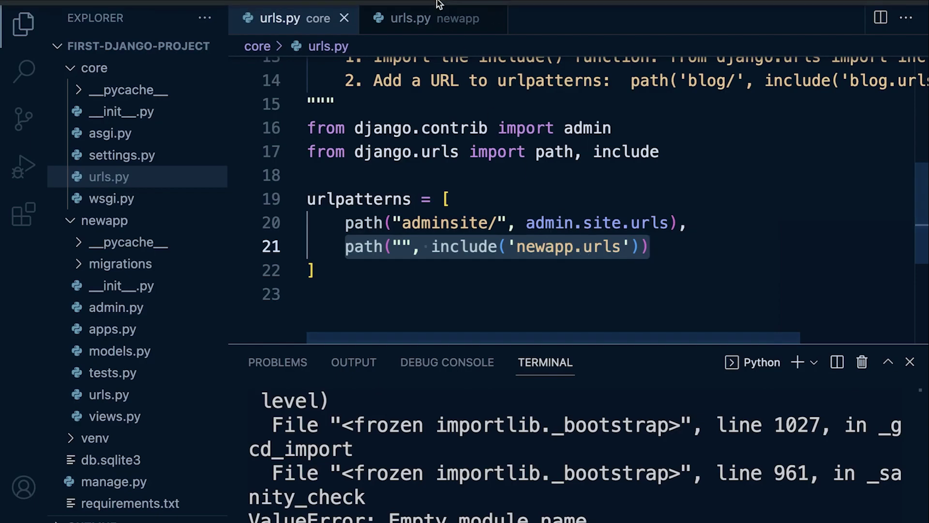
Confirm newapp urls.py is empty, then select core's 'from django.urls import path' line
click(420, 21)
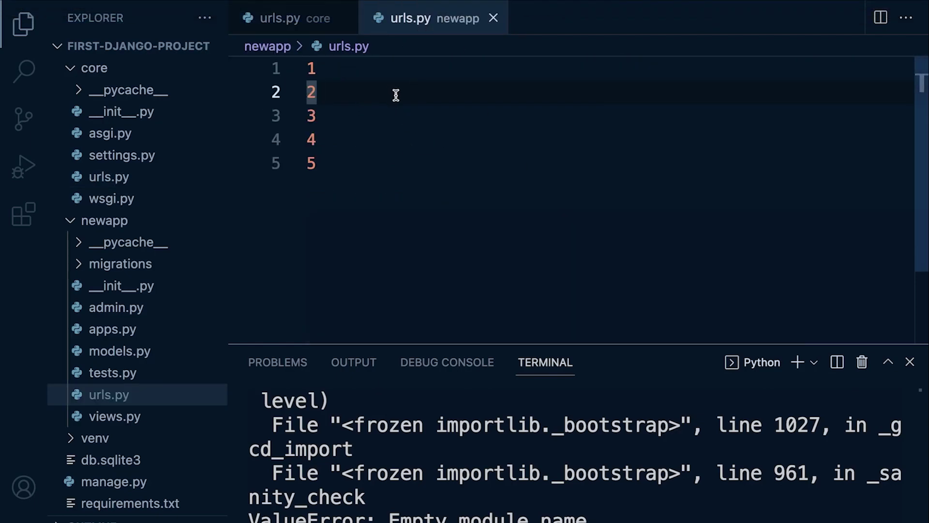
key(ctrl+Tab)
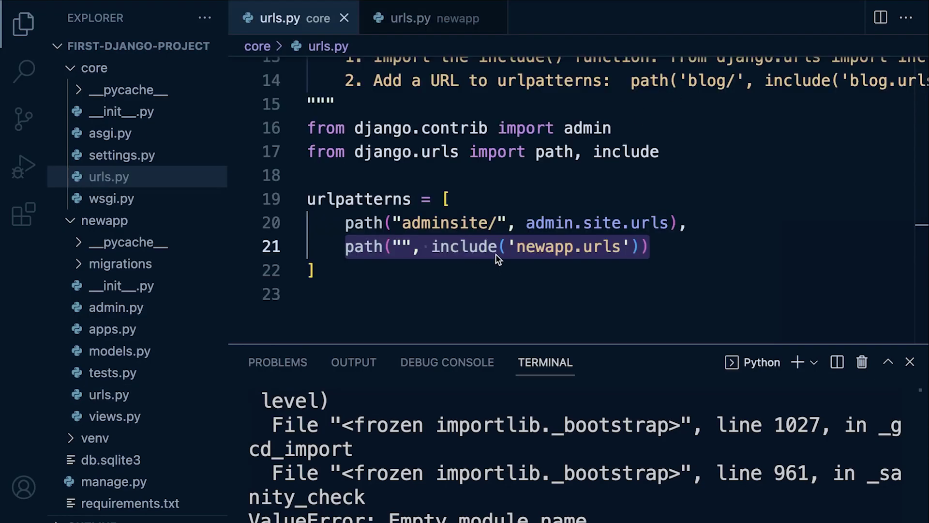
click(429, 19)
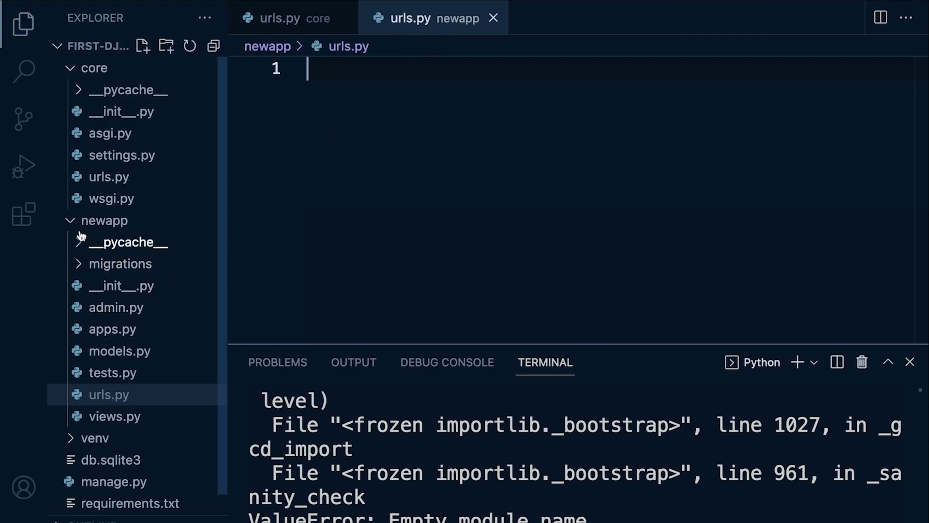
click(284, 20)
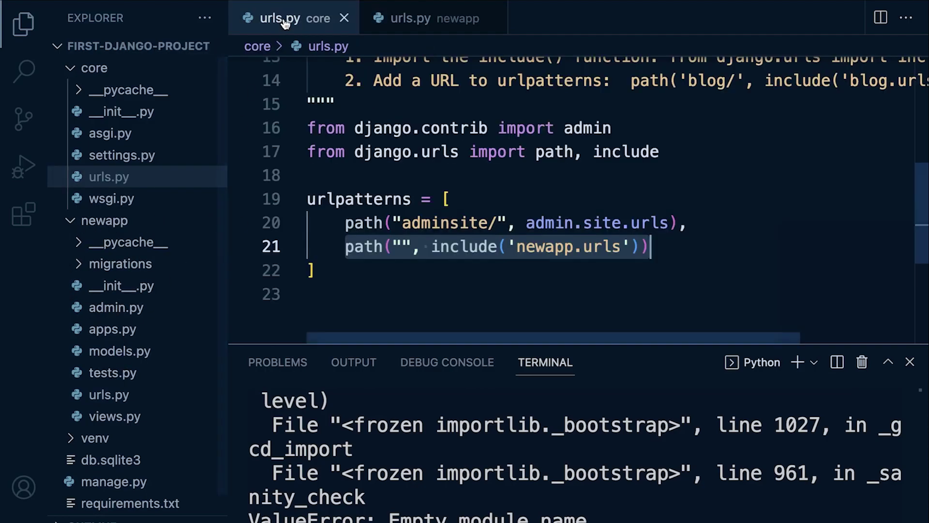
drag(575, 152, 286, 149)
key(ctrl+c)
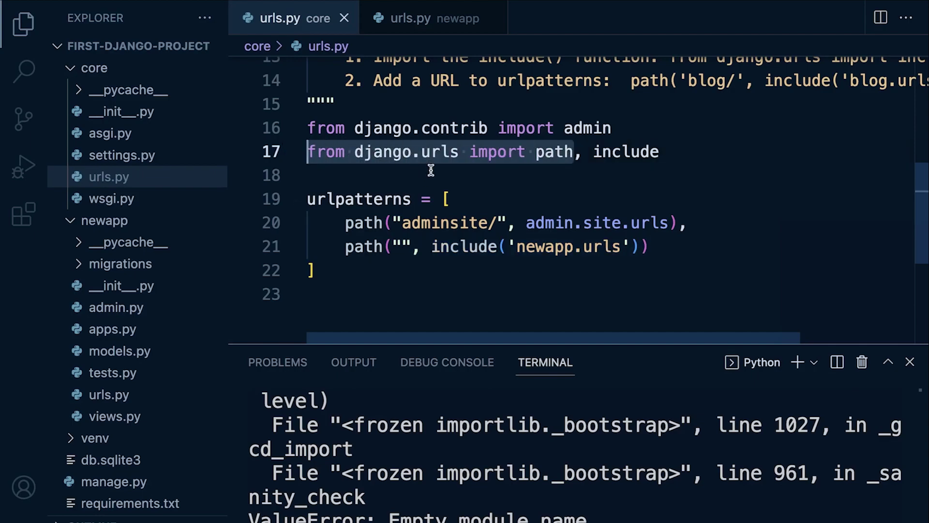
Paste the path import into newapp urls.py and select core's urlpatterns block
click(436, 18)
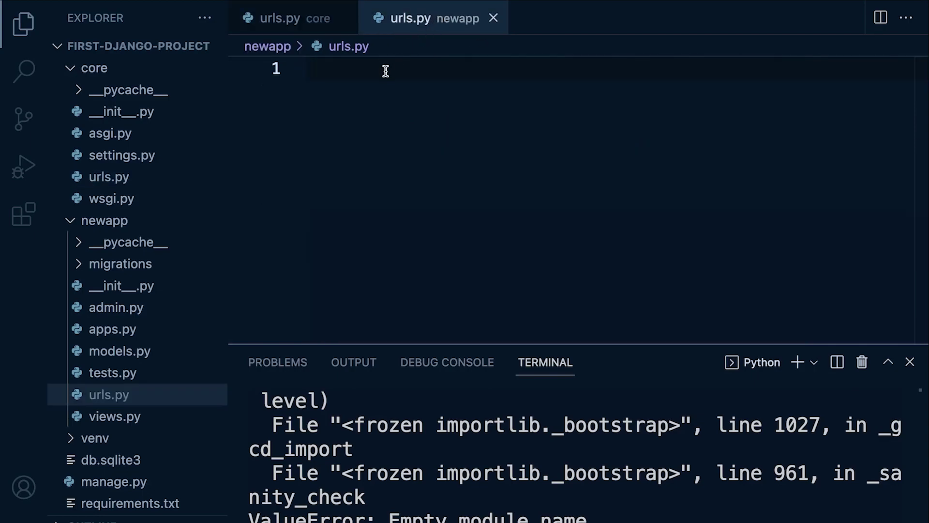
key(ctrl+v)
click(286, 18)
drag(320, 275, 293, 204)
key(ctrl+c)
Paste urlpatterns into newapp urls.py, delete its copied routes, and indent a new entry line
click(428, 21)
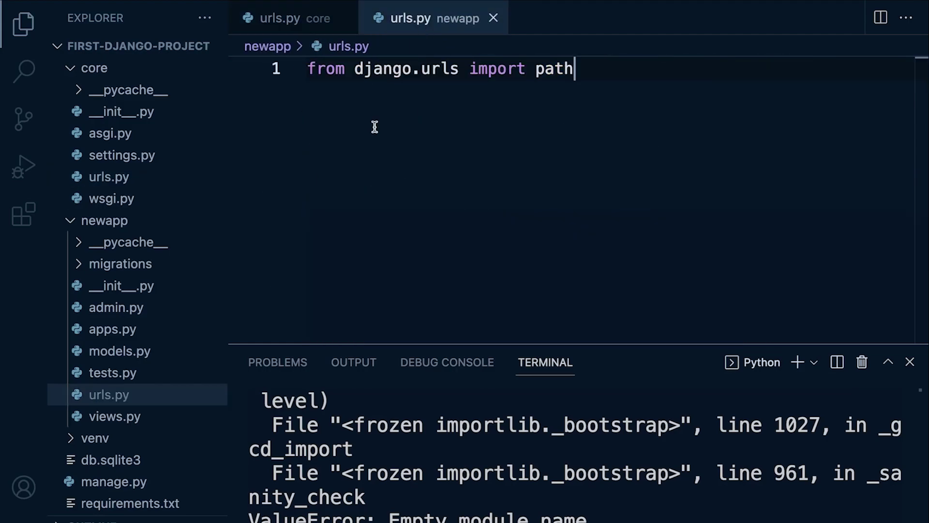
key(Return)
key(ctrl+v)
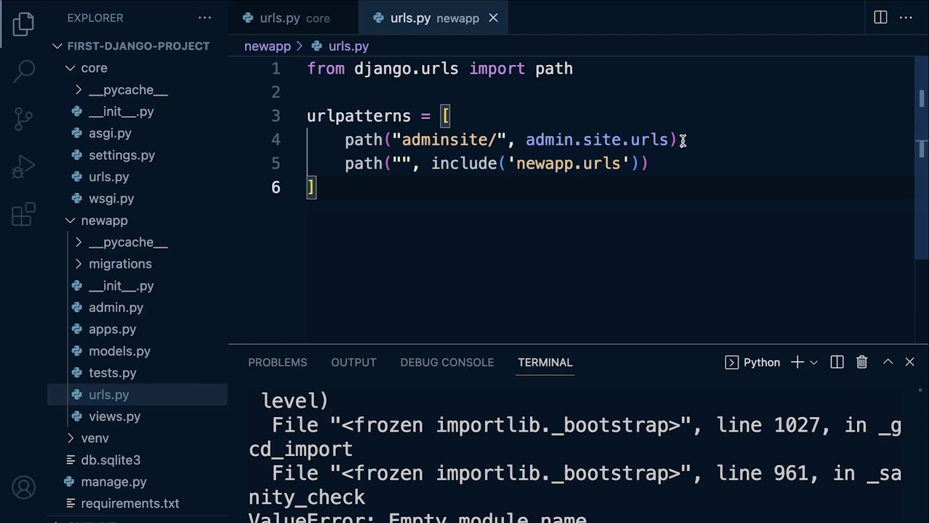
drag(684, 140, 344, 138)
mouse_move(689, 165)
mouse_down()
mouse_move(387, 158)
mouse_move(289, 144)
mouse_up()
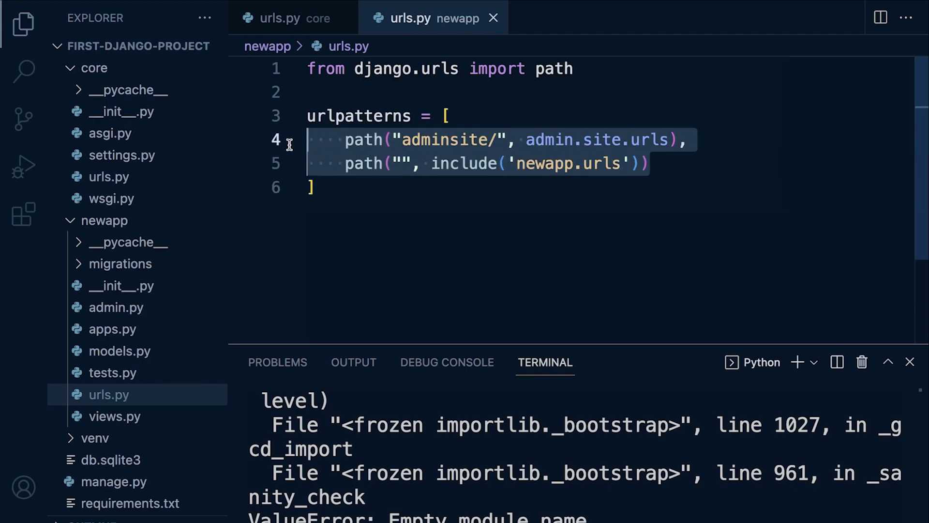
key(BackSpace)
key(Tab)
text(path)
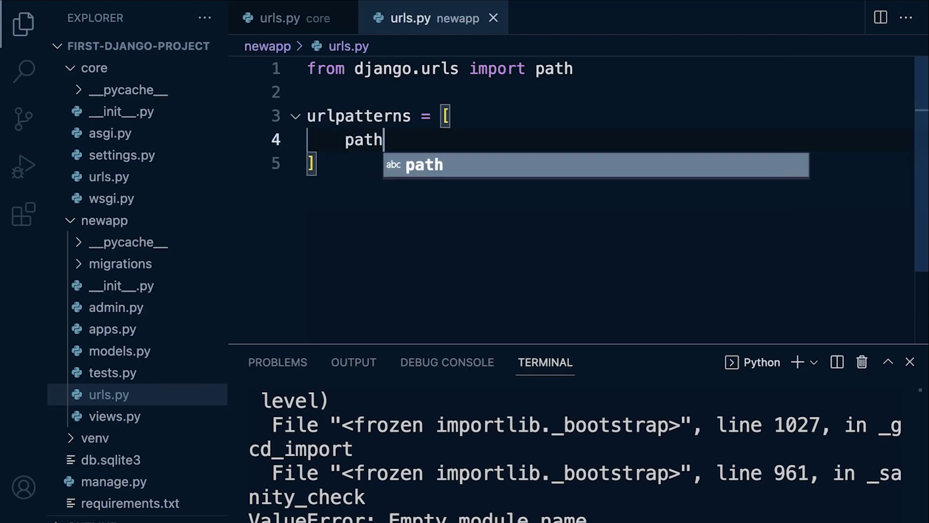
text(()
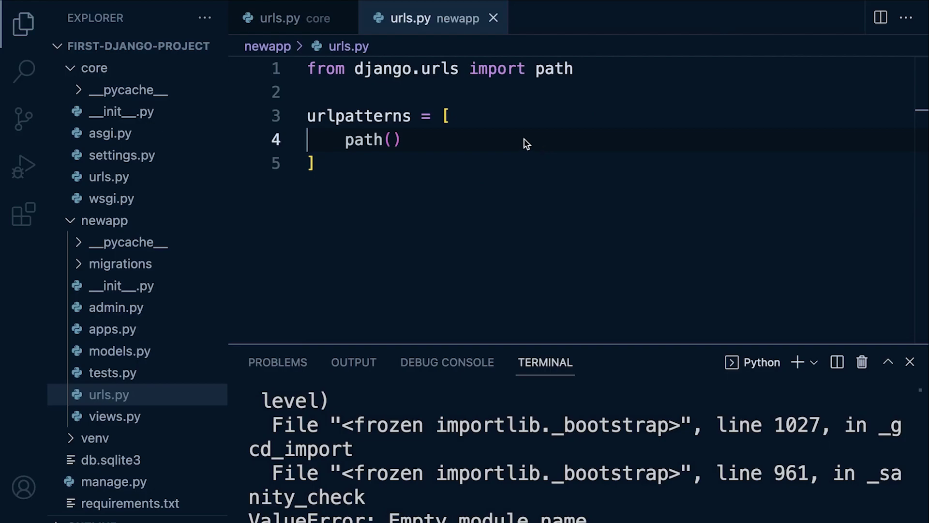
click(297, 24)
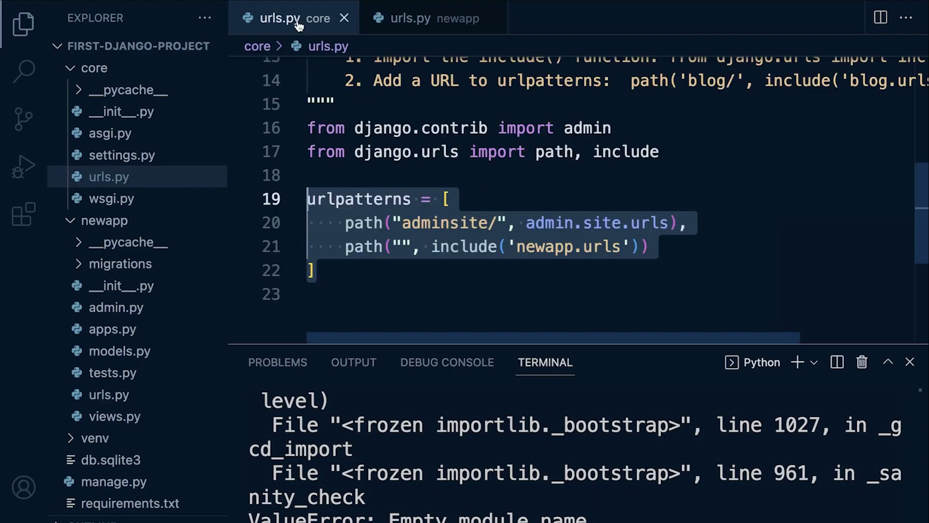
click(440, 282)
click(393, 247)
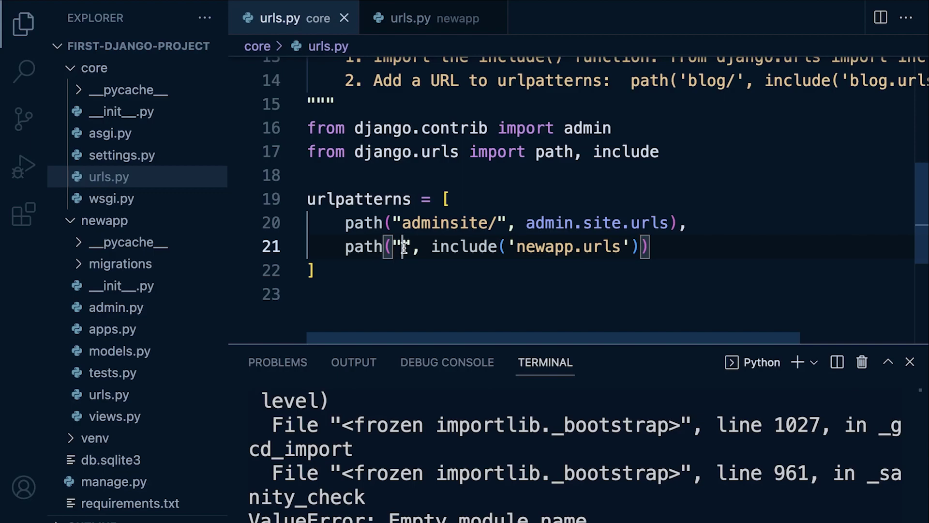
click(403, 246)
drag(433, 247, 637, 239)
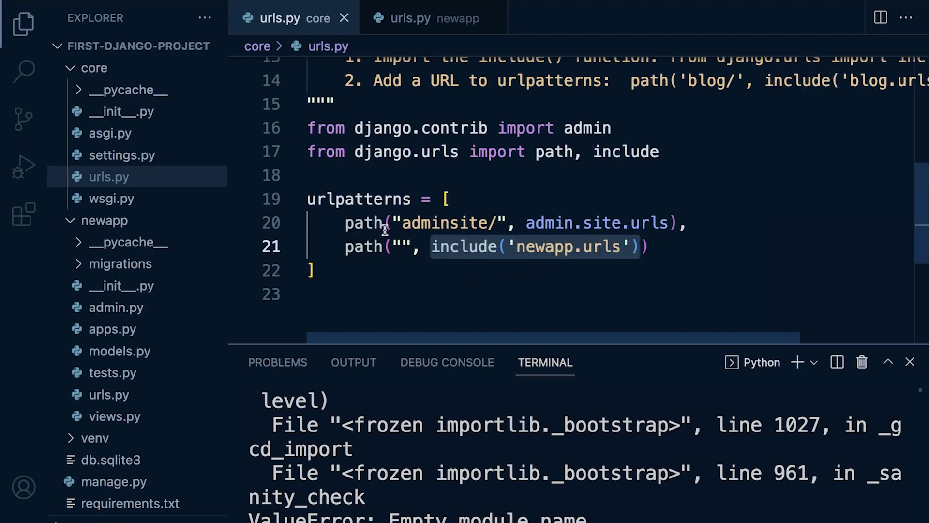
click(411, 23)
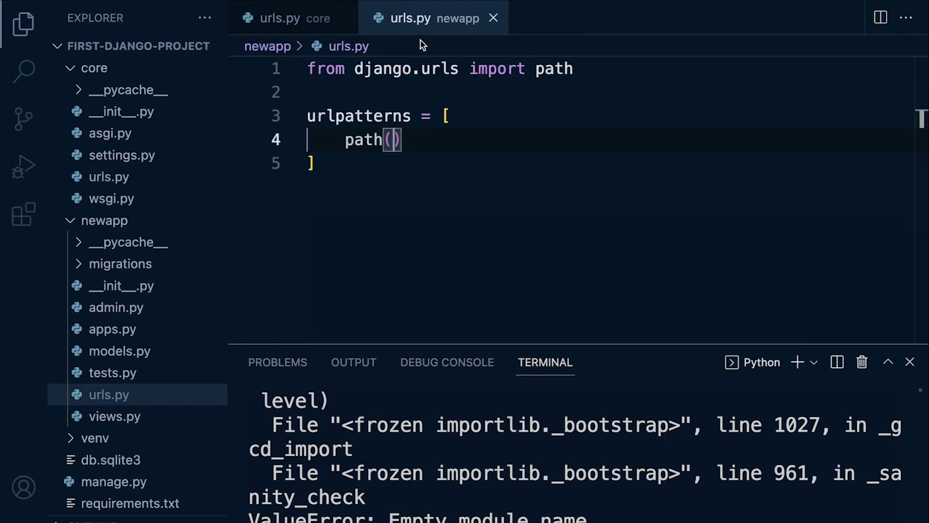
Put an empty "" route string in newapp's path() and take a look at views.py
click(392, 140)
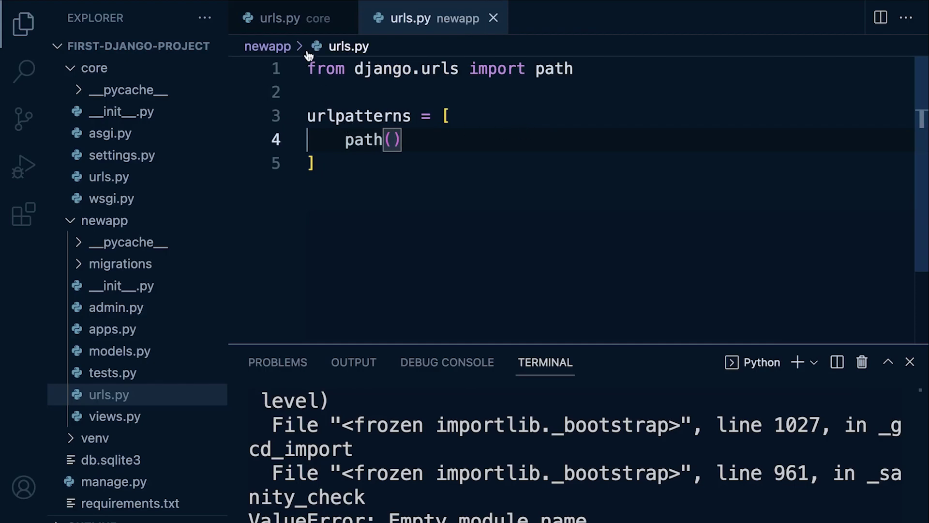
click(300, 23)
click(411, 20)
text(")
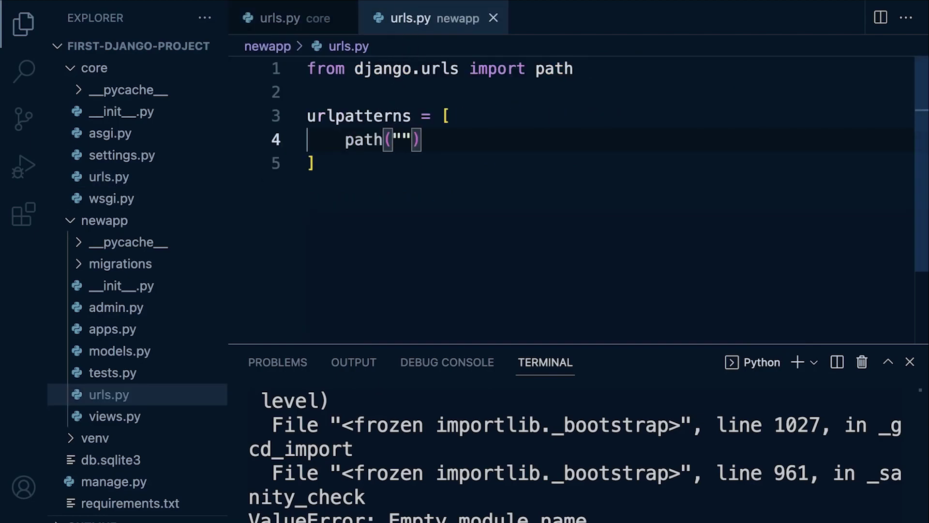
text(,)
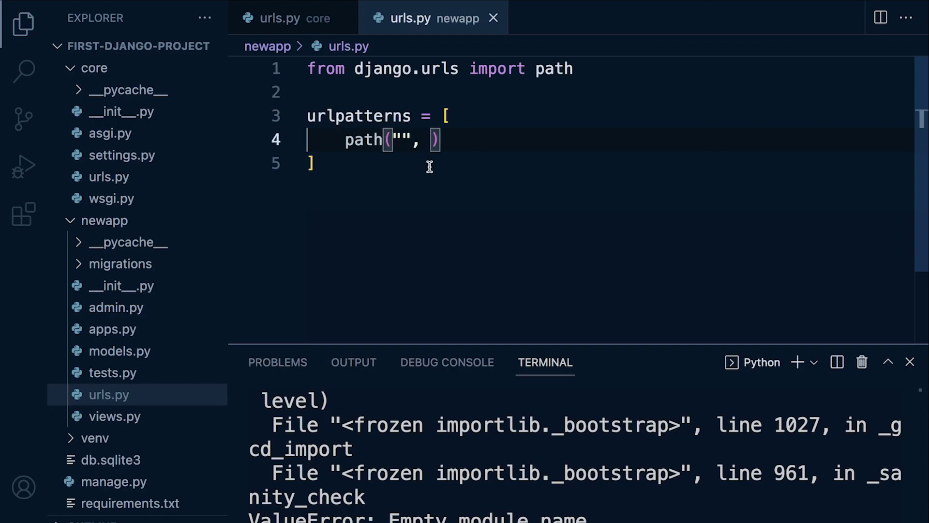
click(132, 416)
click(119, 394)
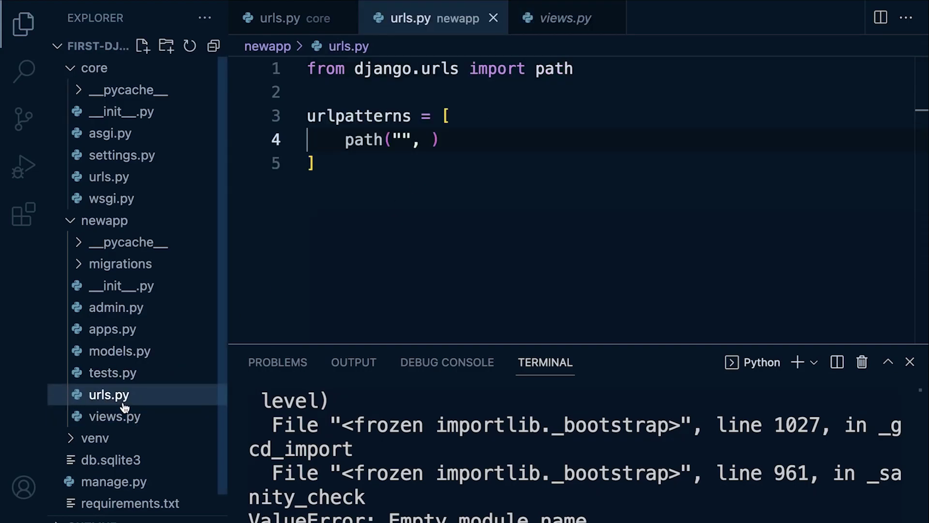
click(596, 68)
Add 'from . import views' as line 2 of newapp urls.py and begin path()'s views argument
key(Return)
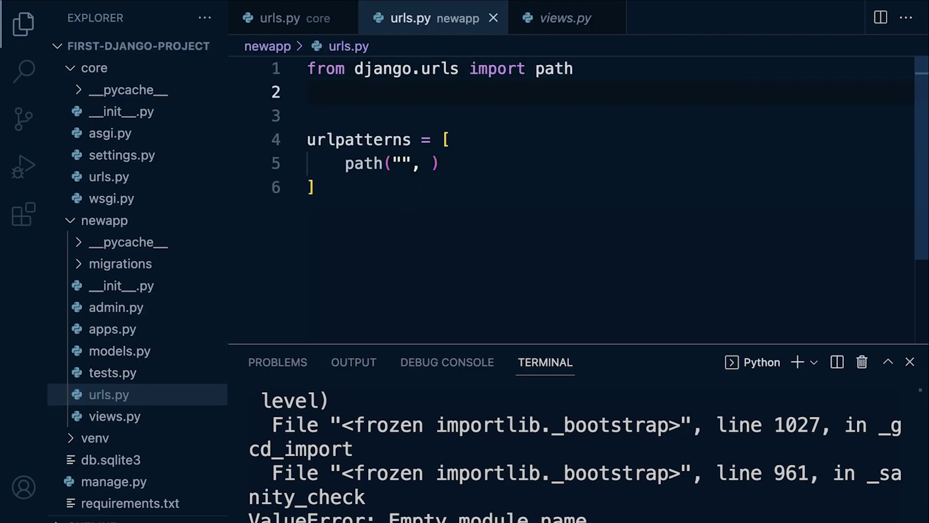
text(from . i)
text(mport views)
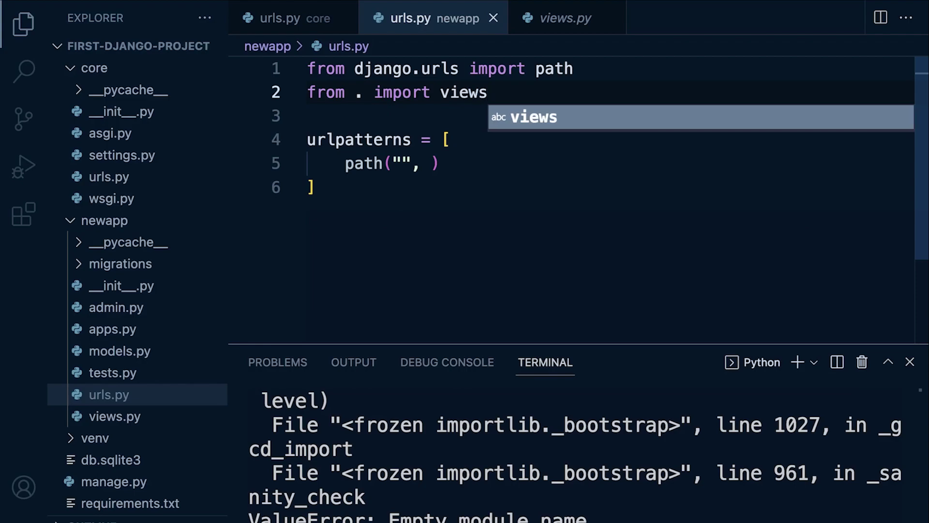
click(410, 111)
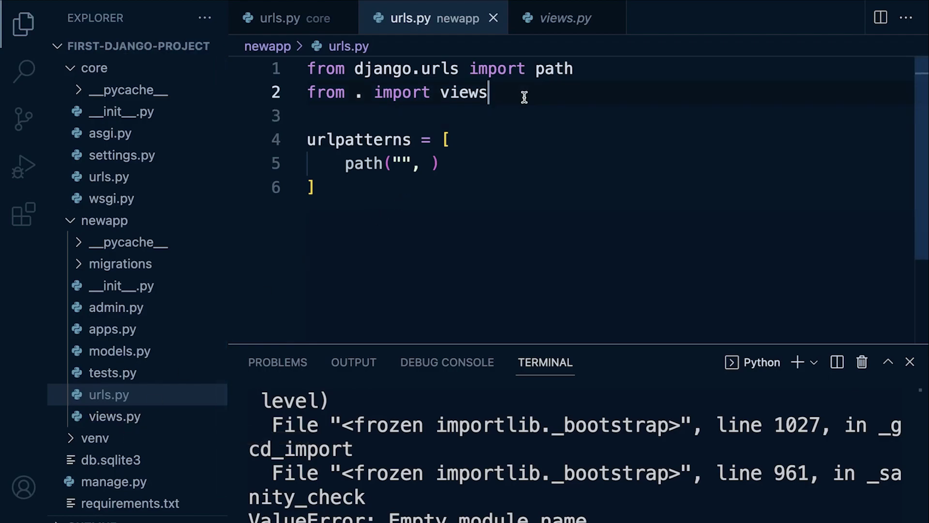
drag(523, 95, 440, 94)
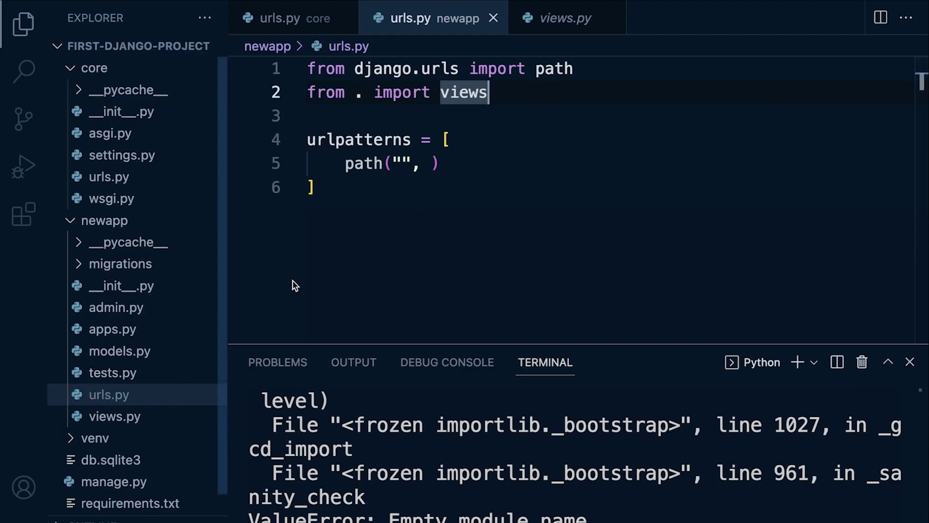
click(434, 164)
text(view)
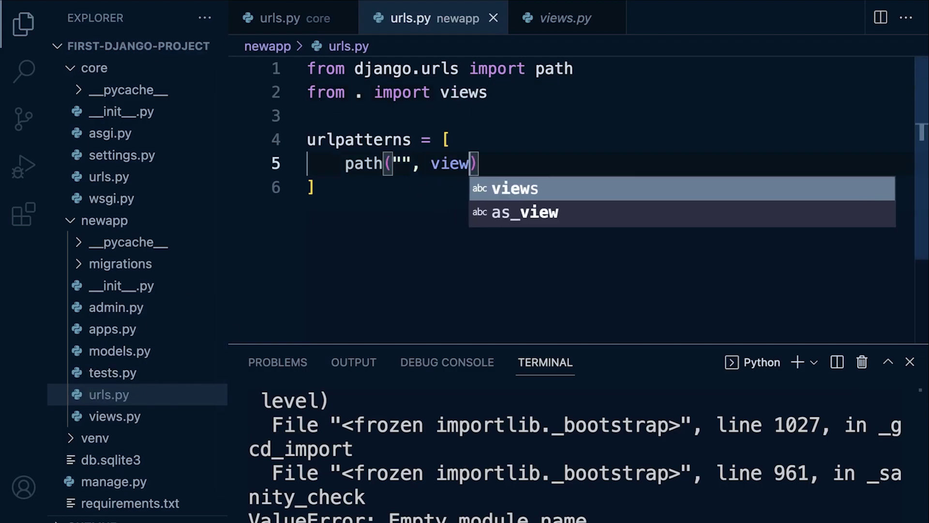
text(s.)
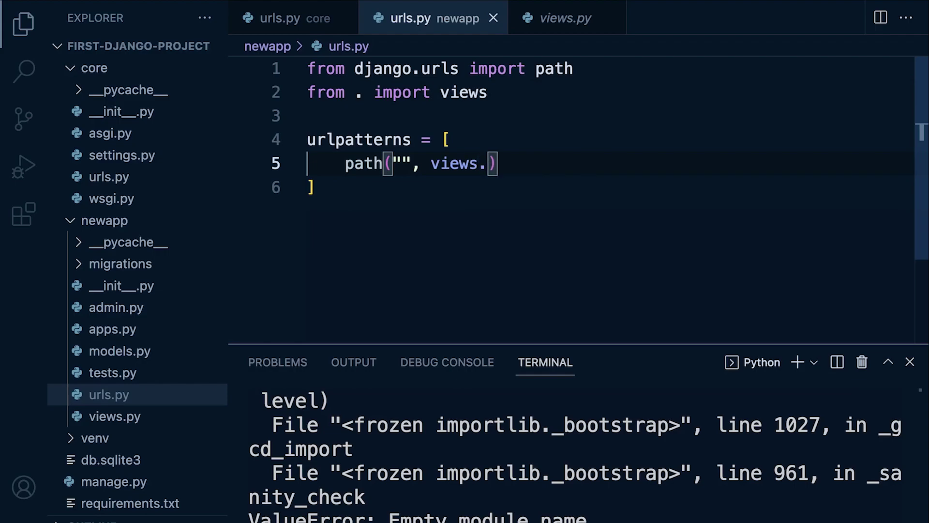
text(??)
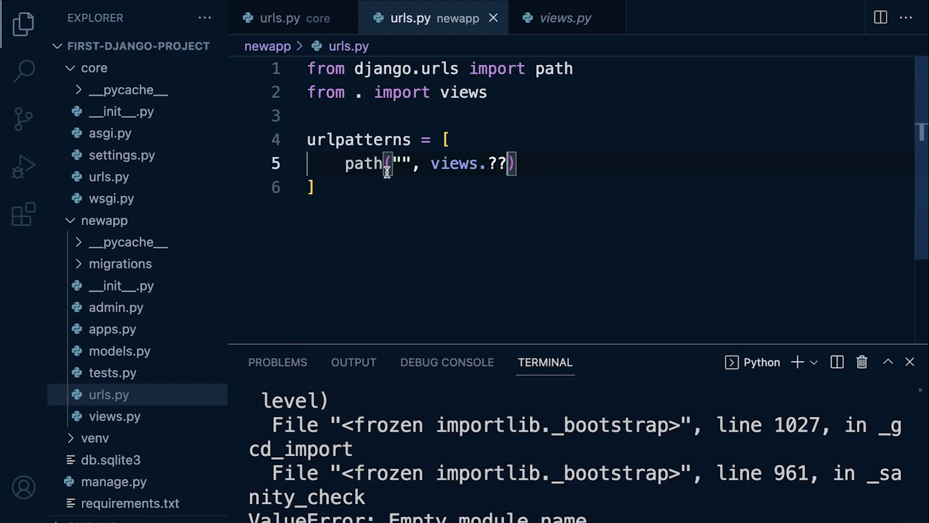